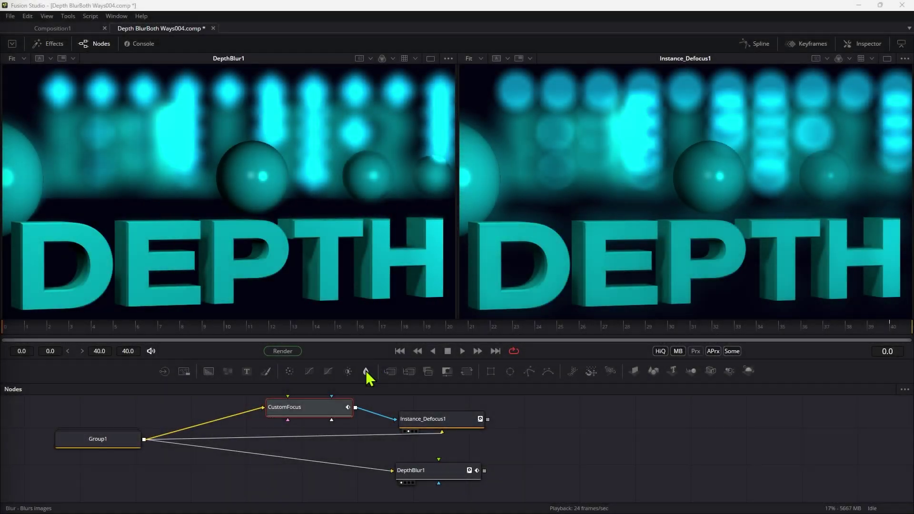
Step: View the unblurred Group1 scene, then the DepthBlur1 result, in the left viewer
click(118, 444)
key(1)
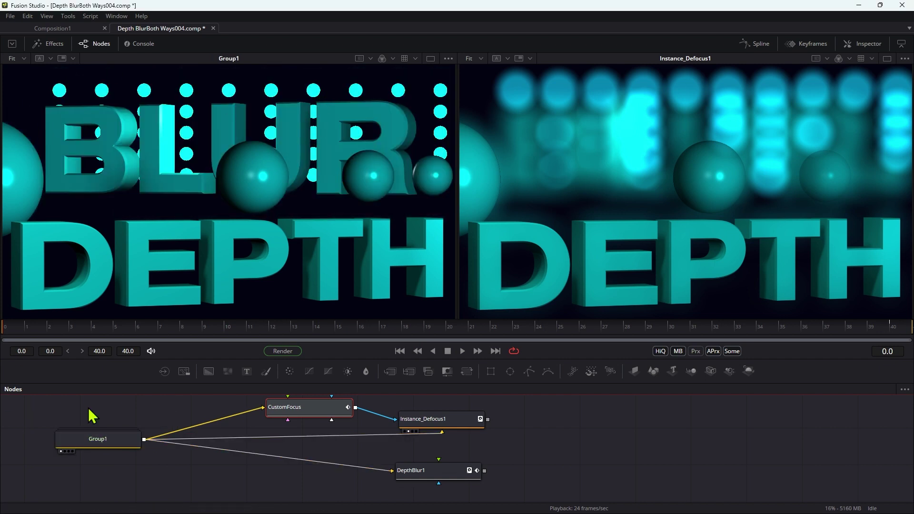
click(441, 474)
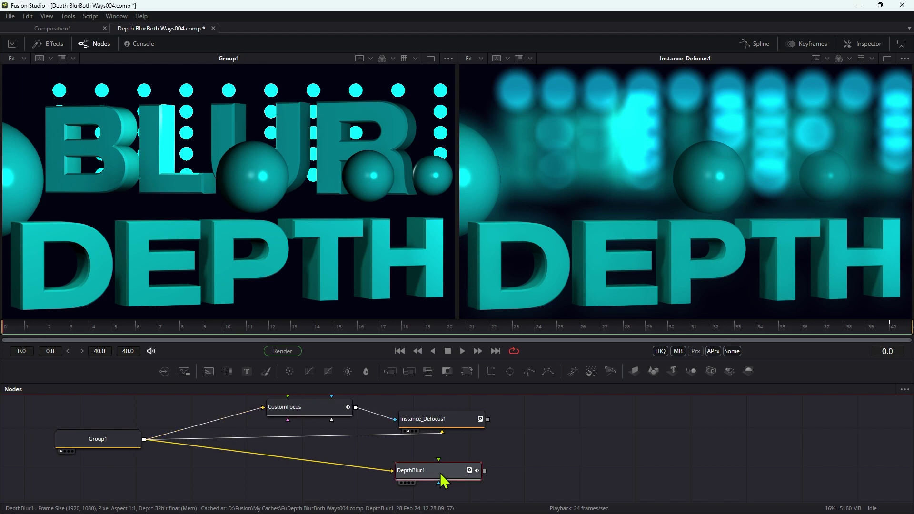
key(1)
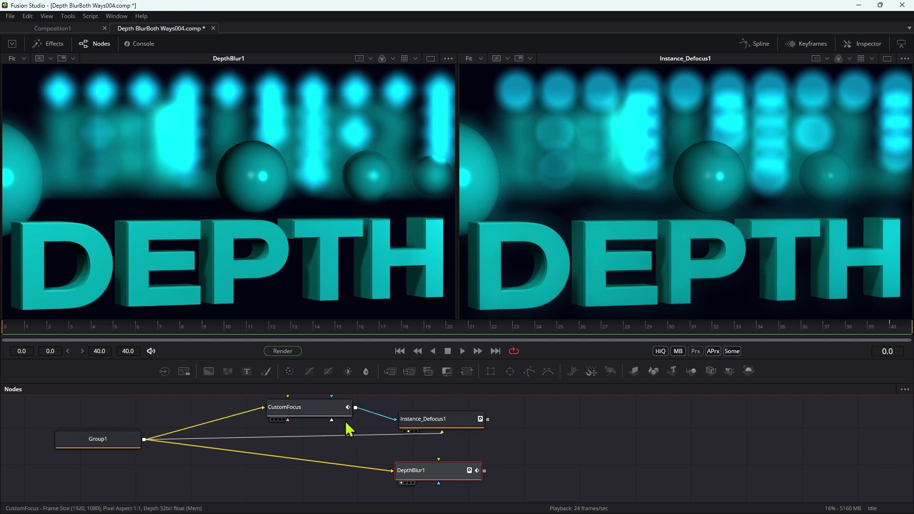
Step: Nudge Instance_Defocus1 up and right, then scrub the timeline to frame 40 and back to 0
drag(442, 426, 448, 410)
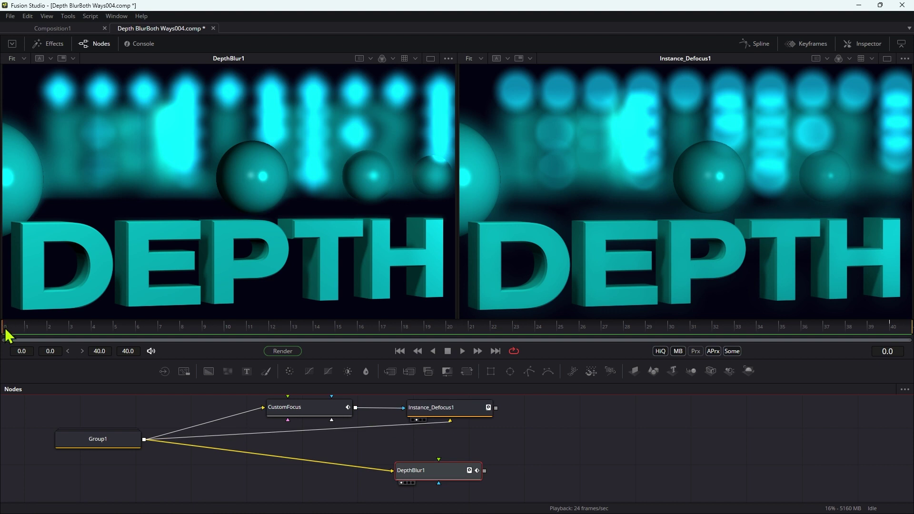
click(48, 333)
key(End)
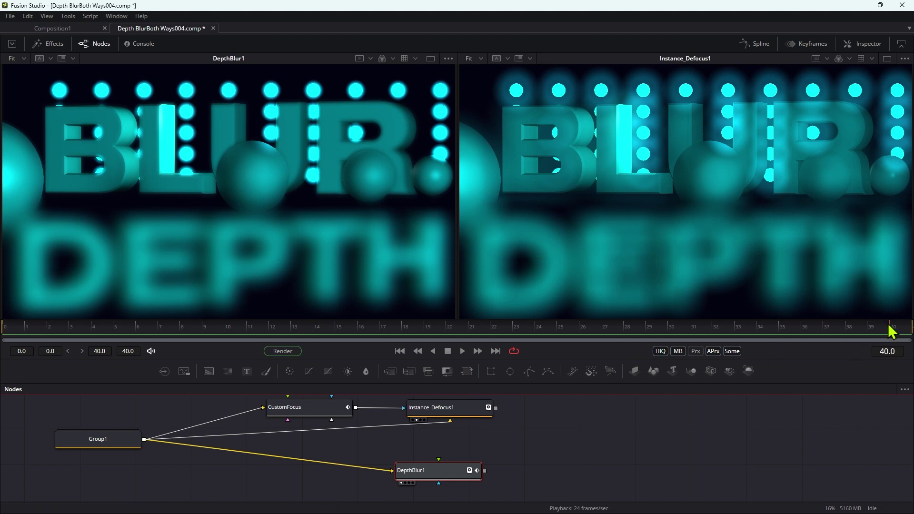
drag(889, 329, 593, 313)
key(Home)
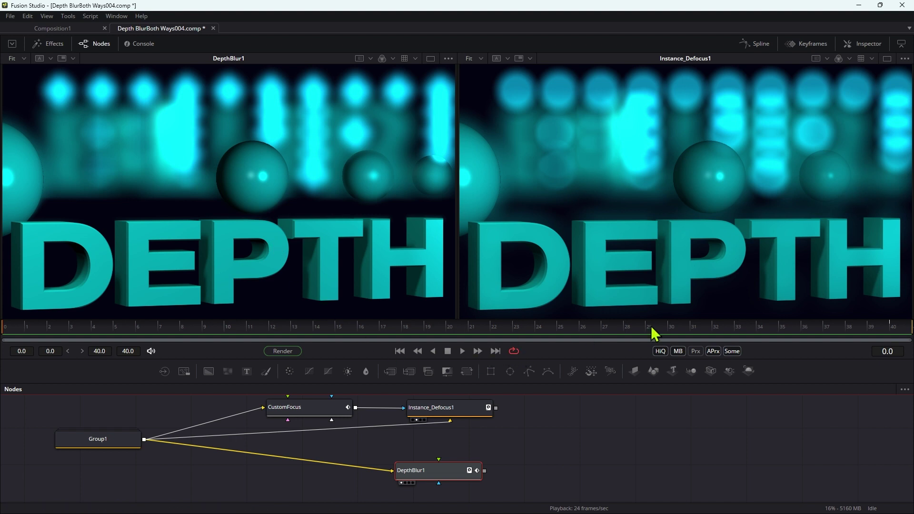
Step: At frame 40, zoom and pan across the DepthBlur1 image's in-focus BLUR letters, then fit it
drag(661, 334, 893, 333)
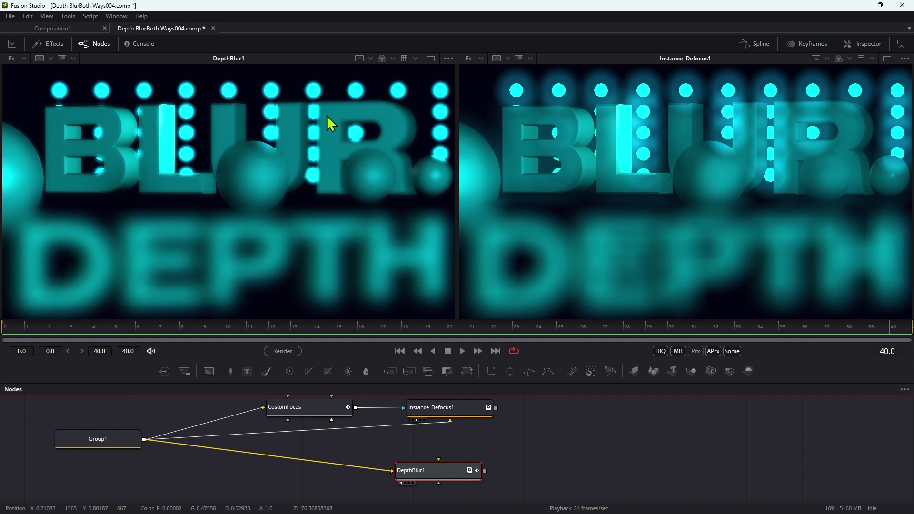
scroll(327, 116, up, 4)
drag(330, 141, 288, 245)
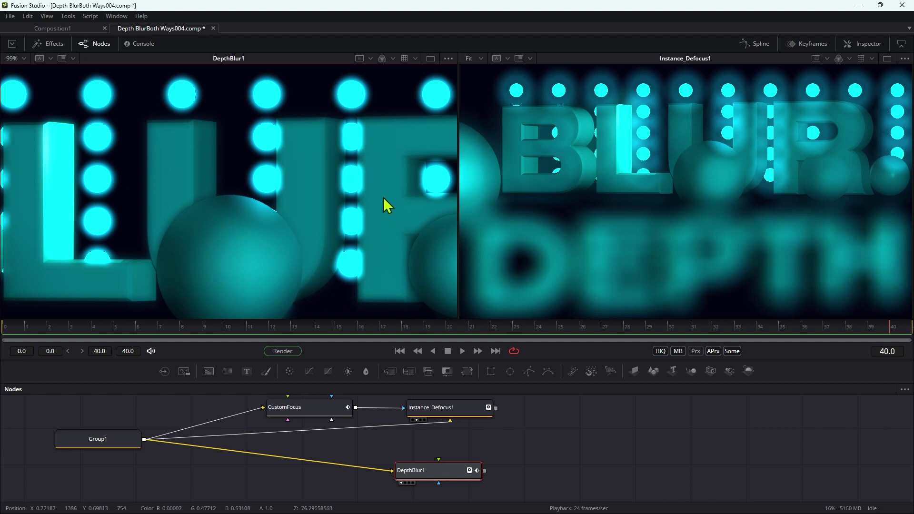
scroll(364, 154, down, 4)
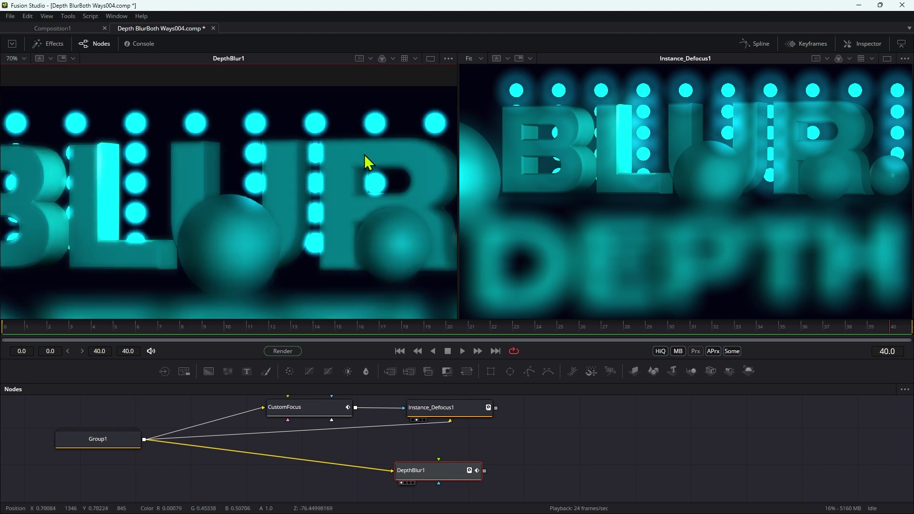
key(ctrl+f)
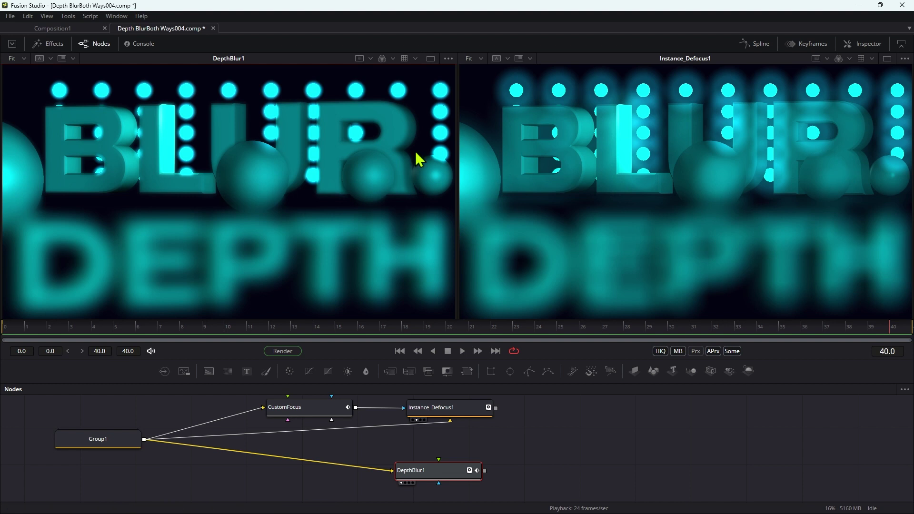
Step: Inspect the mid-focus-change blur at frame 19, then fit the image back to the viewer
drag(469, 333, 425, 333)
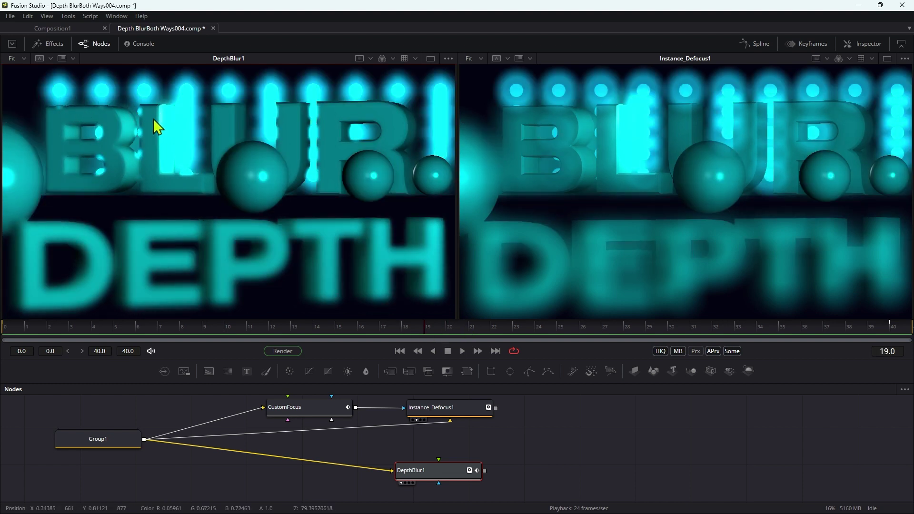
scroll(153, 121, up, 3)
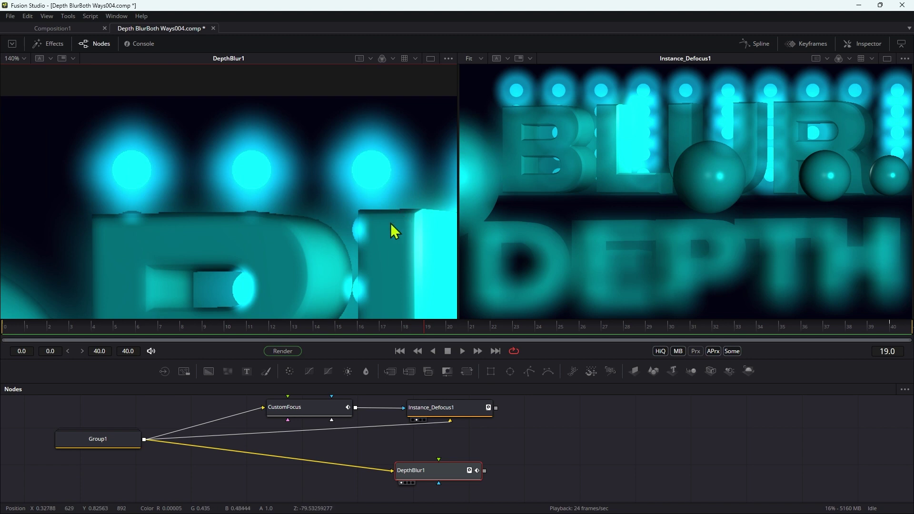
scroll(390, 222, down, 3)
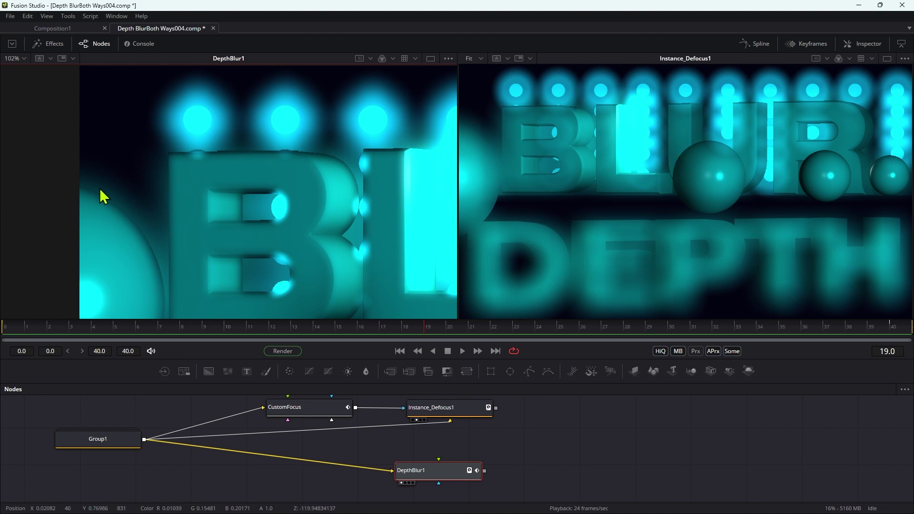
key(ctrl+f)
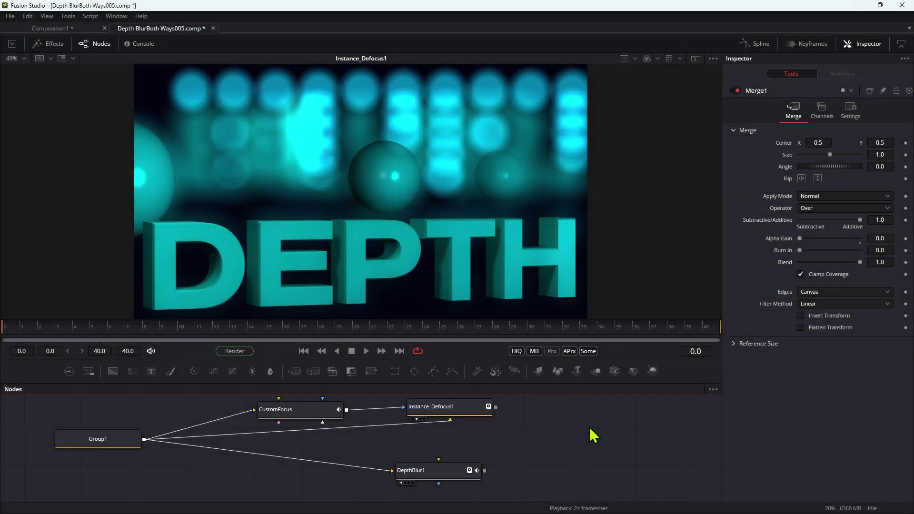
Step: Add a Custom Tool node via tool search 'cus' and load Group1 into the viewer
key(shift+space)
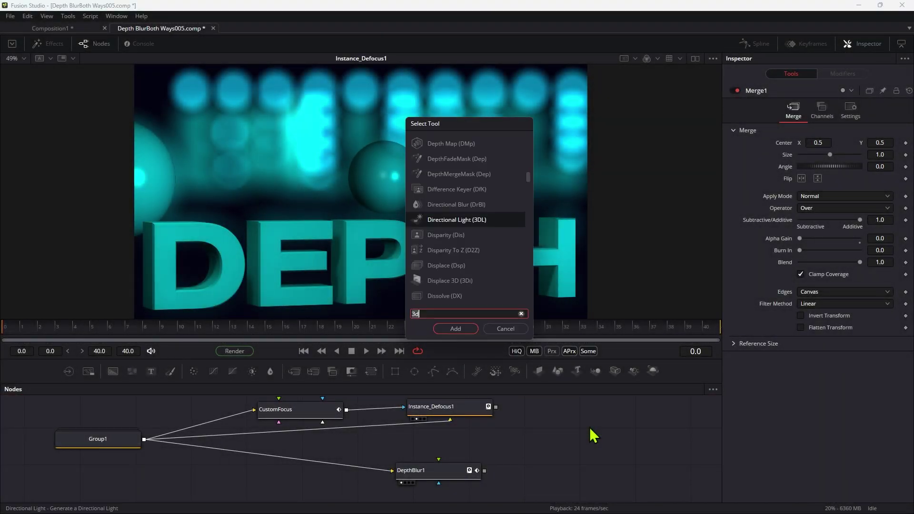
text(cus)
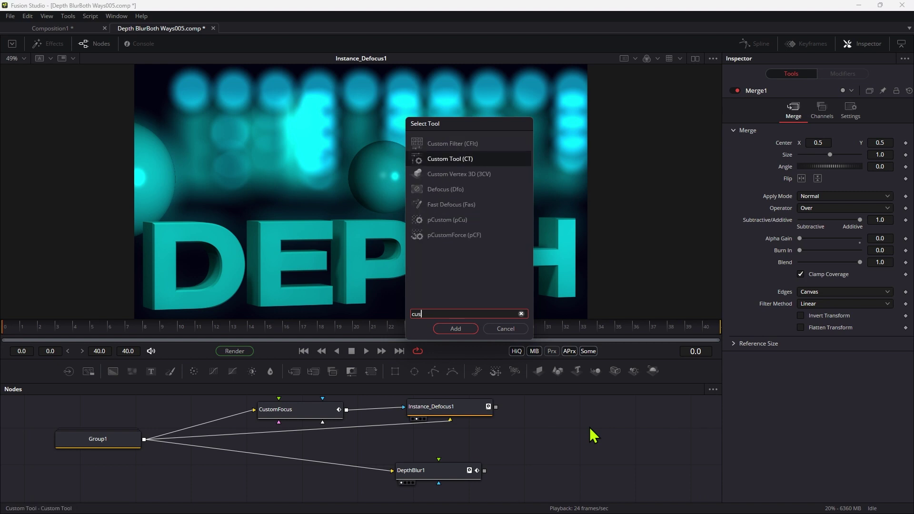
key(Return)
click(138, 437)
drag(114, 448, 373, 177)
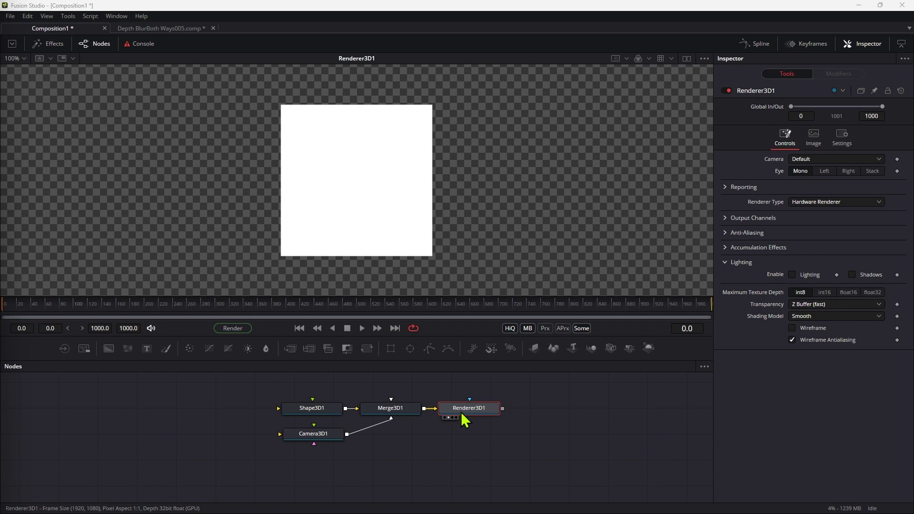
Step: Tick the Z channel in Renderer3D1's Output Channels alongside RGBA
click(724, 218)
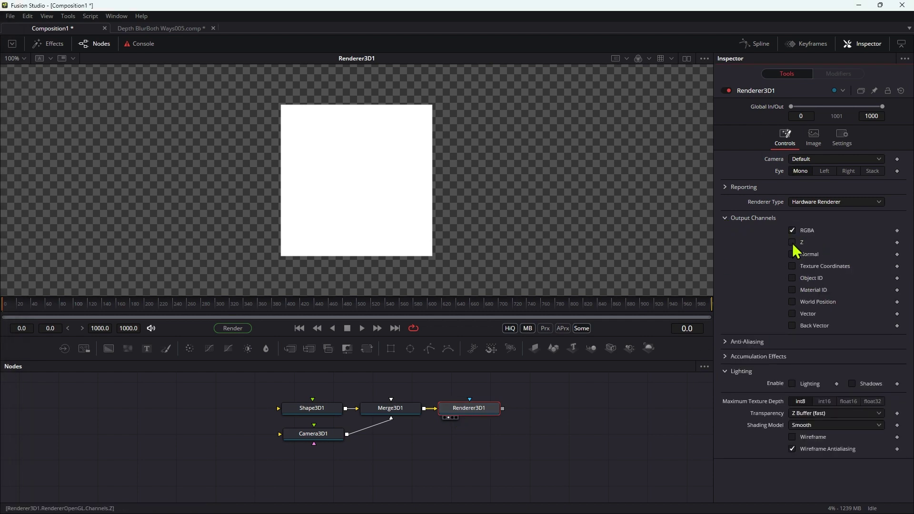
click(793, 243)
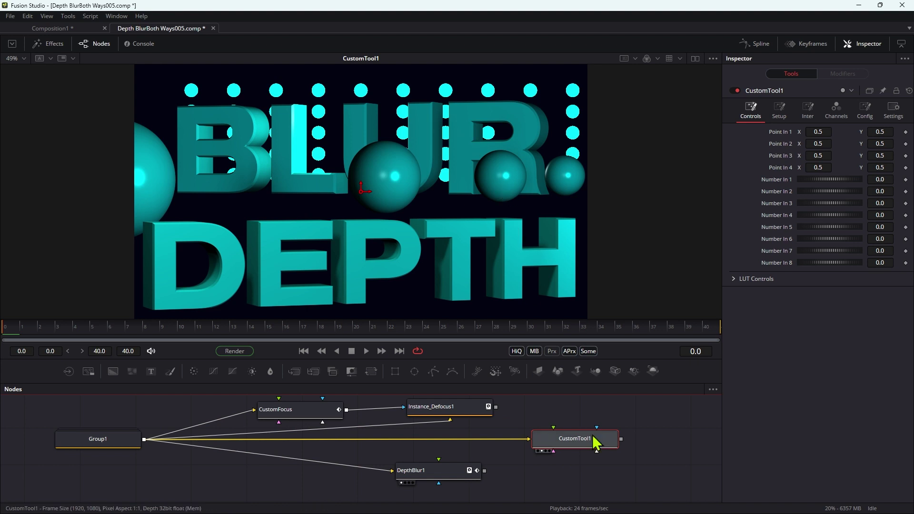
Step: Enter (z1-n1)/-n2 as CustomTool1's Intermediate 1 expression
click(556, 433)
click(809, 111)
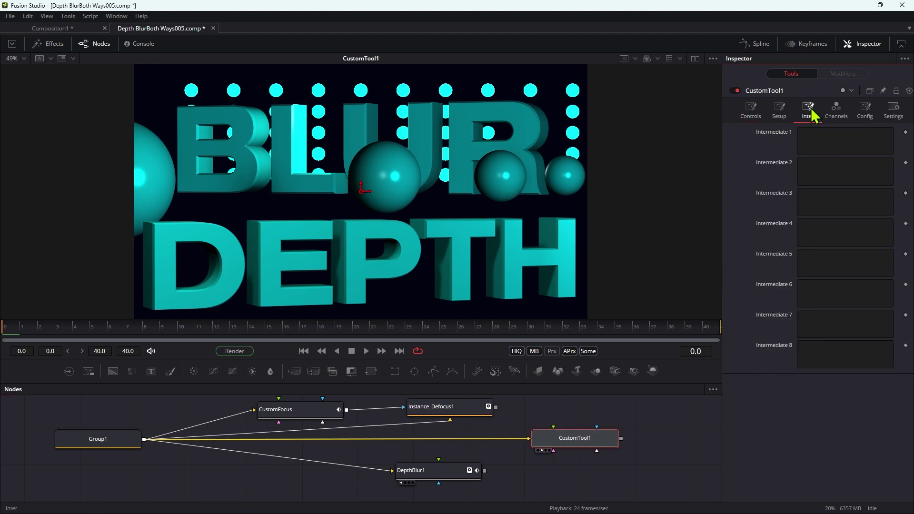
click(818, 140)
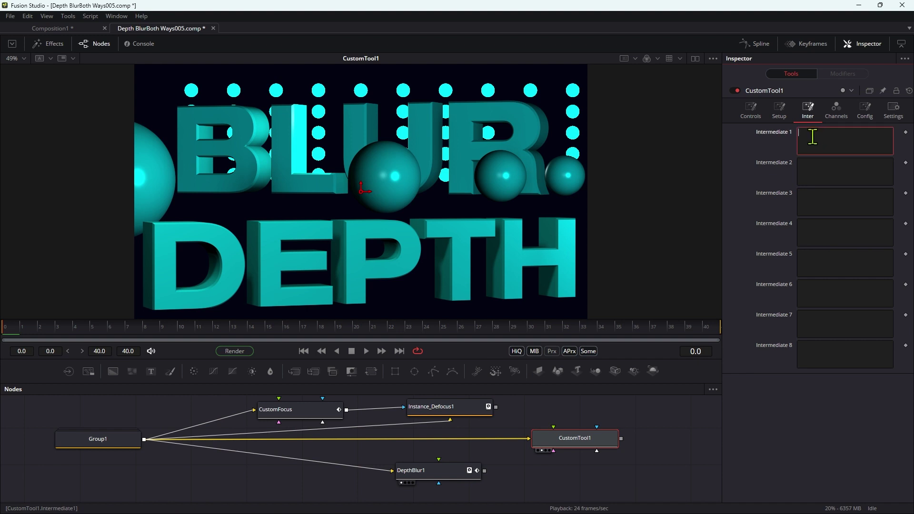
text((z1)
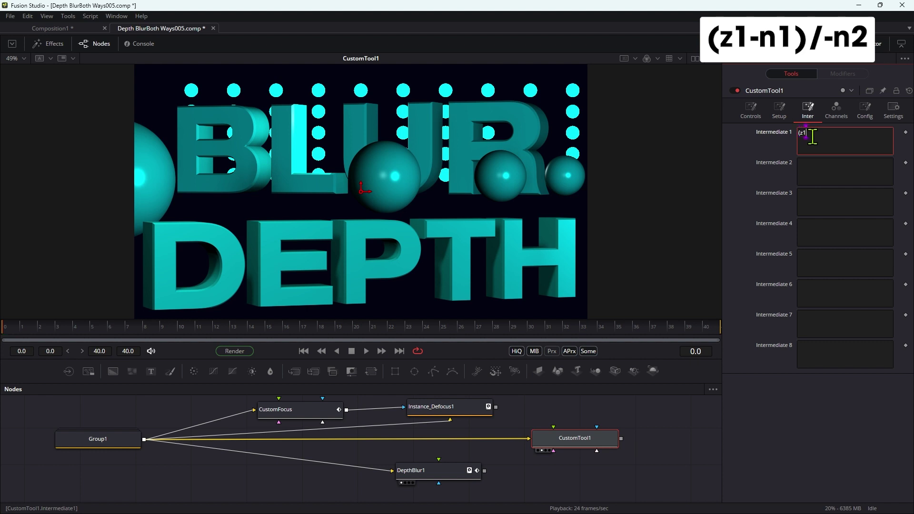
text(-n1)/-n2)
Step: Hide Number controls 3 through 8 in CustomTool1's Config settings
click(866, 111)
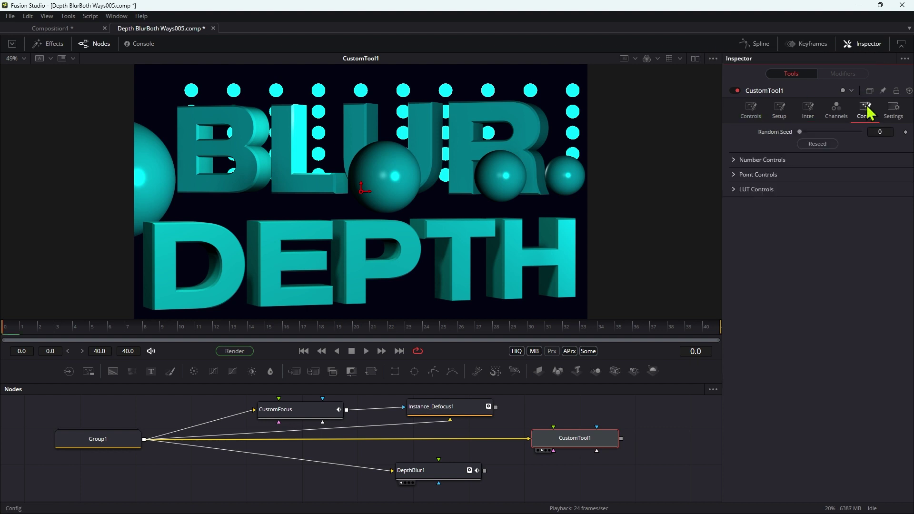
click(733, 160)
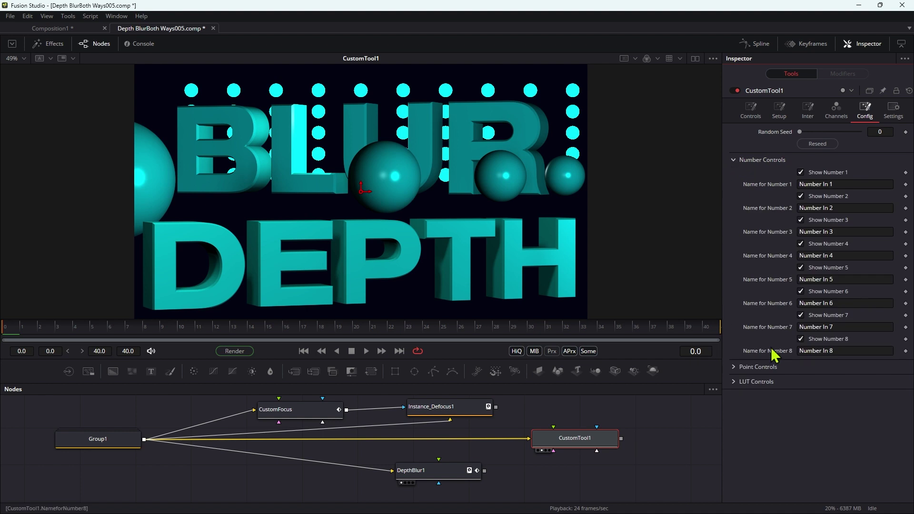
click(800, 339)
click(800, 292)
click(800, 315)
click(800, 268)
click(800, 244)
click(800, 220)
Step: Rename Number 1 to Focal Point and Number 2 to Depth
click(851, 184)
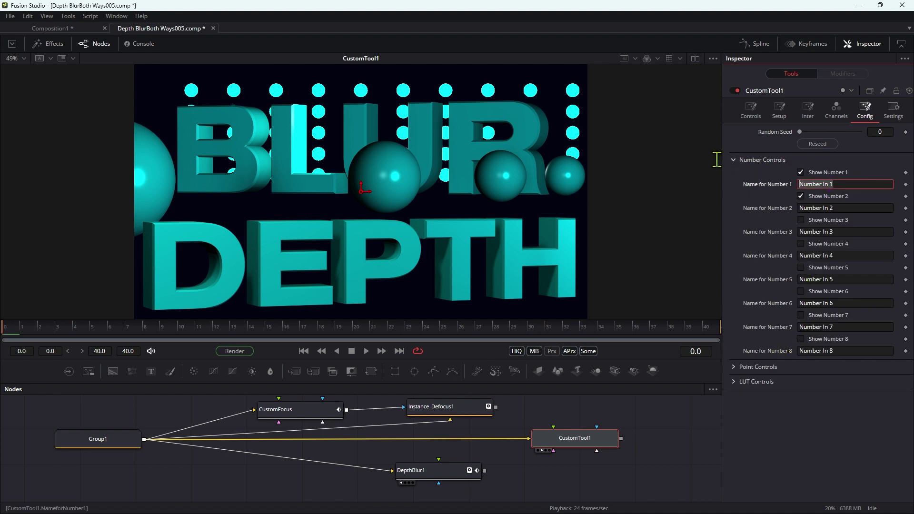
text(Fo)
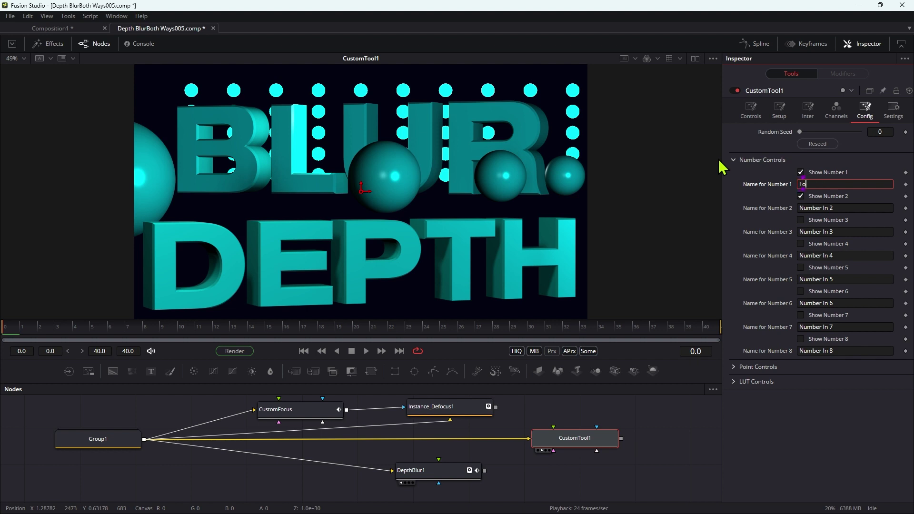
text(cal Point)
key(Tab)
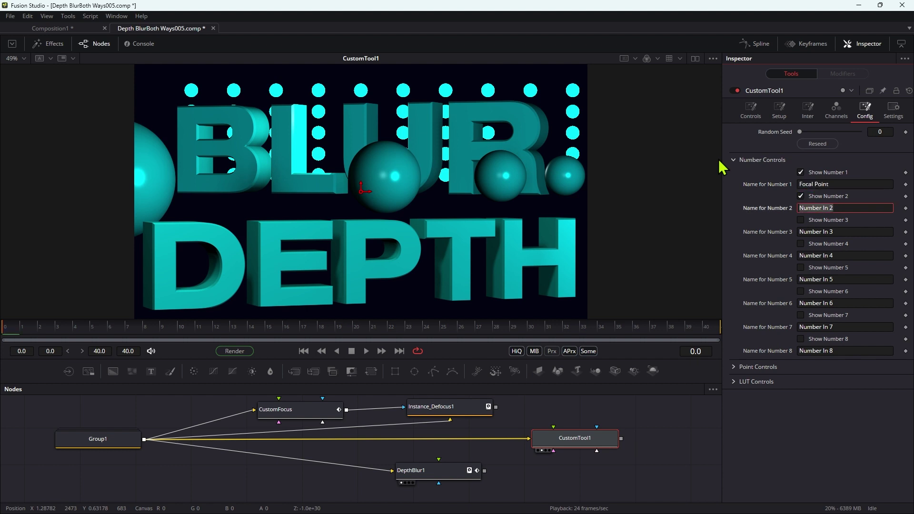
text(Depth)
key(Return)
click(865, 114)
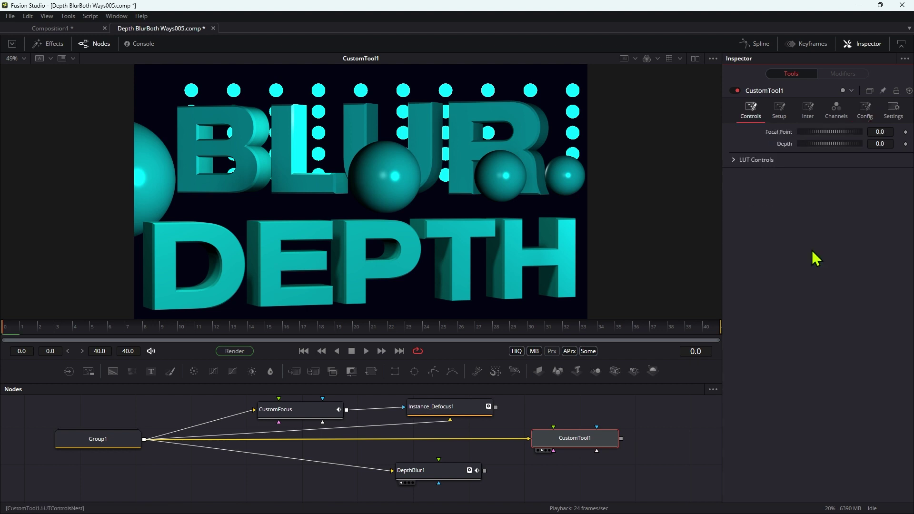
Step: Change CustomTool1's Red channel expression from r1 to i1 and view only the red channel
click(807, 110)
click(838, 112)
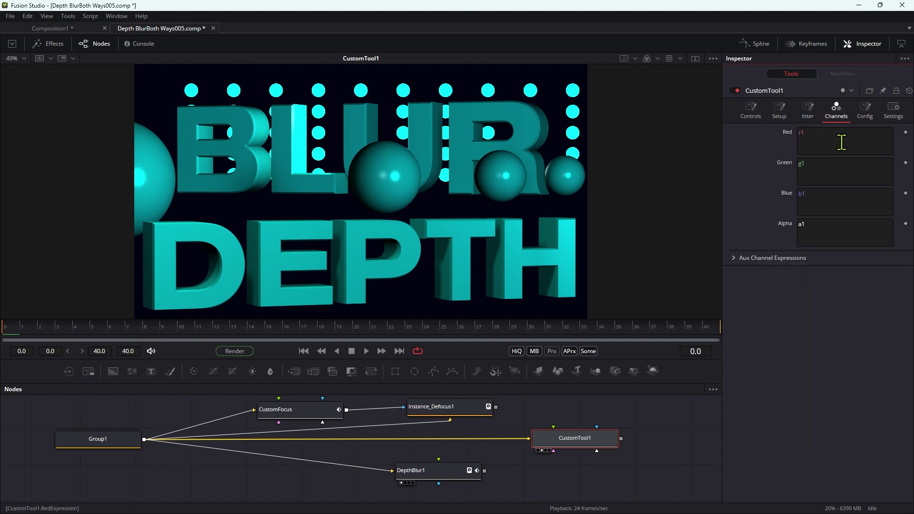
click(841, 142)
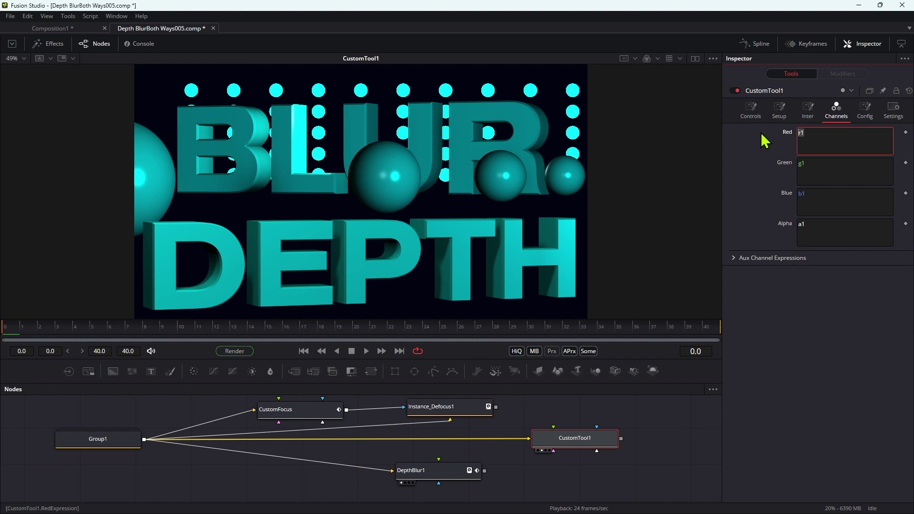
text(i1)
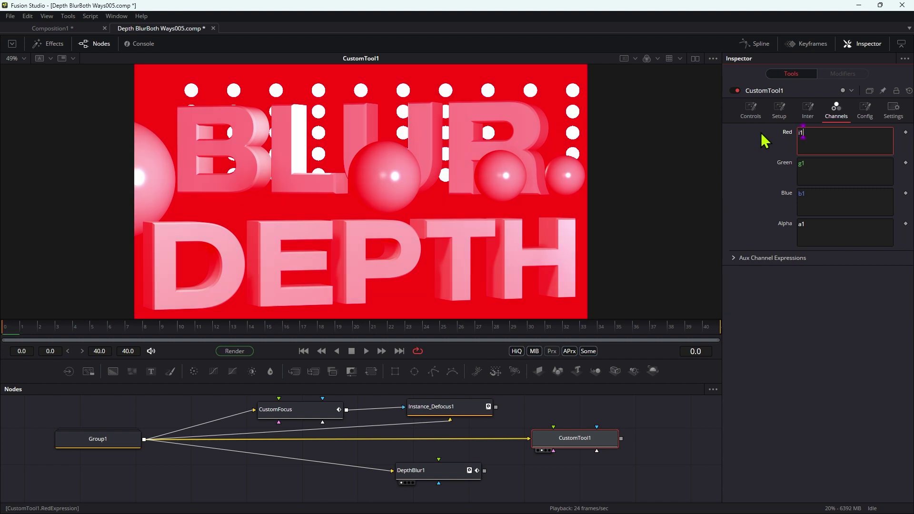
click(427, 155)
key(r)
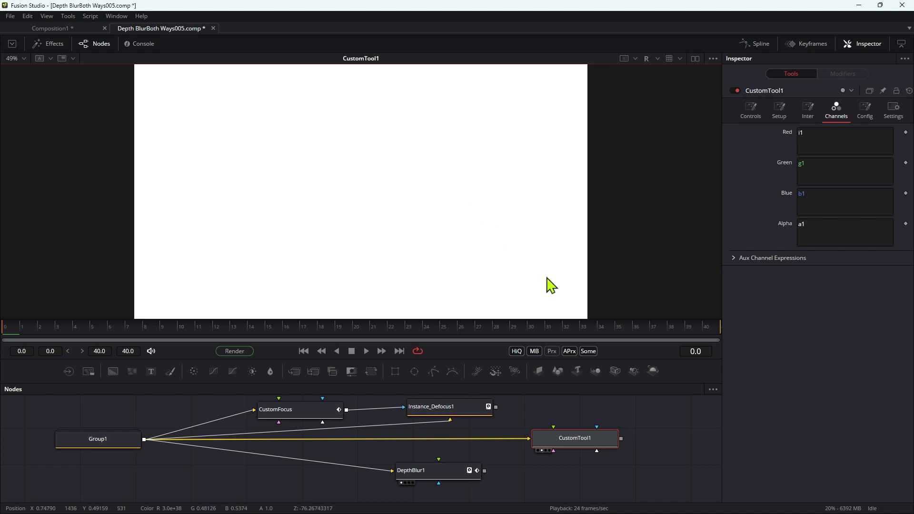
click(751, 110)
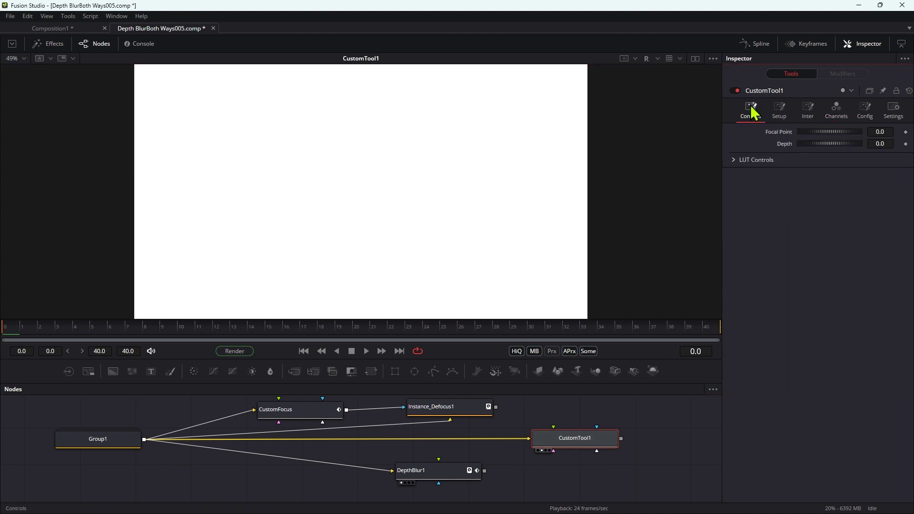
Step: Set Focal Point to -20 and Depth to 40, then drag the focal point to shift the matte
click(888, 132)
text(-20)
key(Tab)
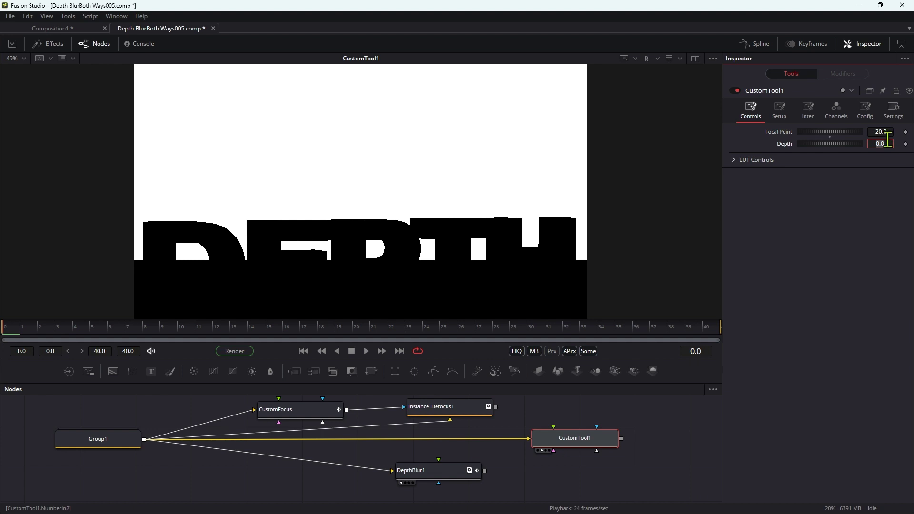
text(40)
key(Tab)
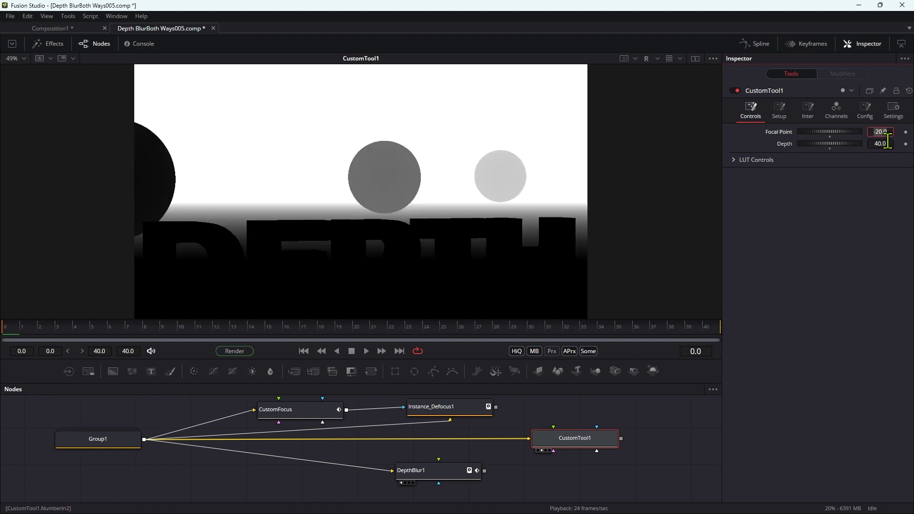
drag(880, 132, 547, 88)
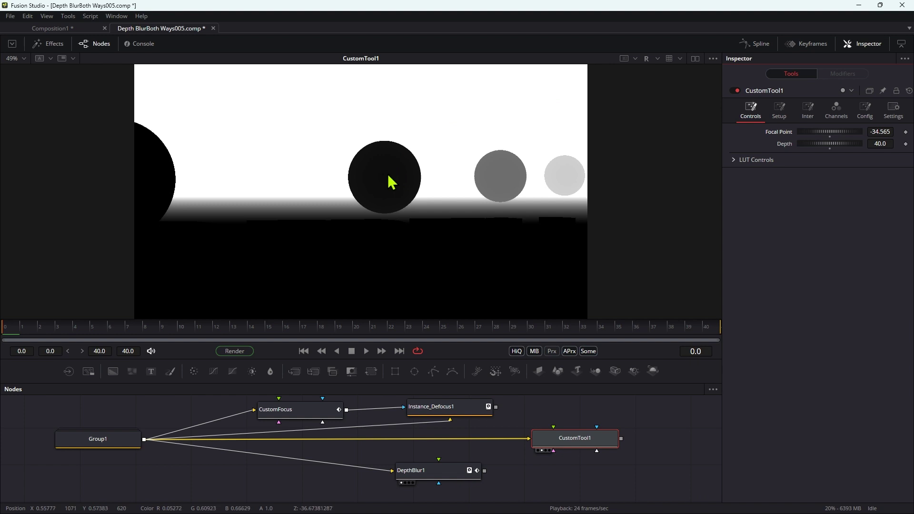
Step: Set Focal Point to -36 and nudge Depth slightly above 40 with proxy mode on
click(887, 131)
text(-36)
key(Tab)
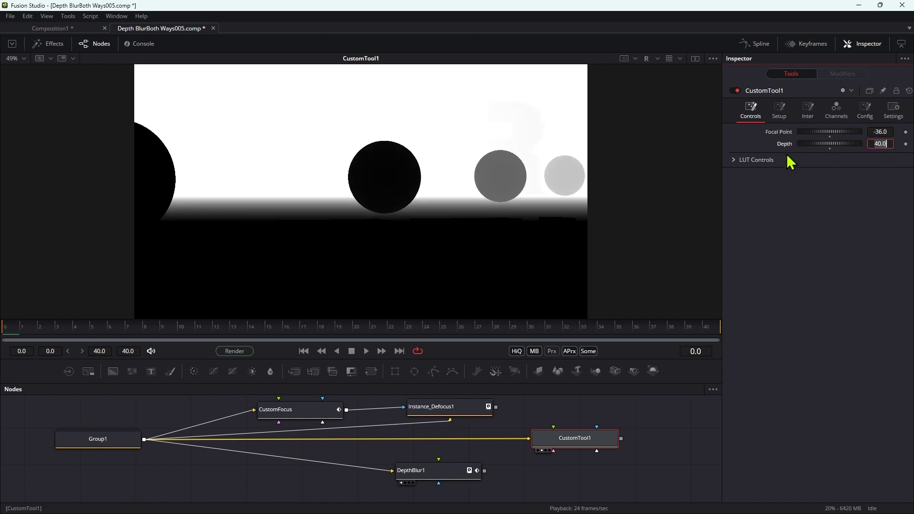
key(ctrl+p)
drag(816, 147, 911, 152)
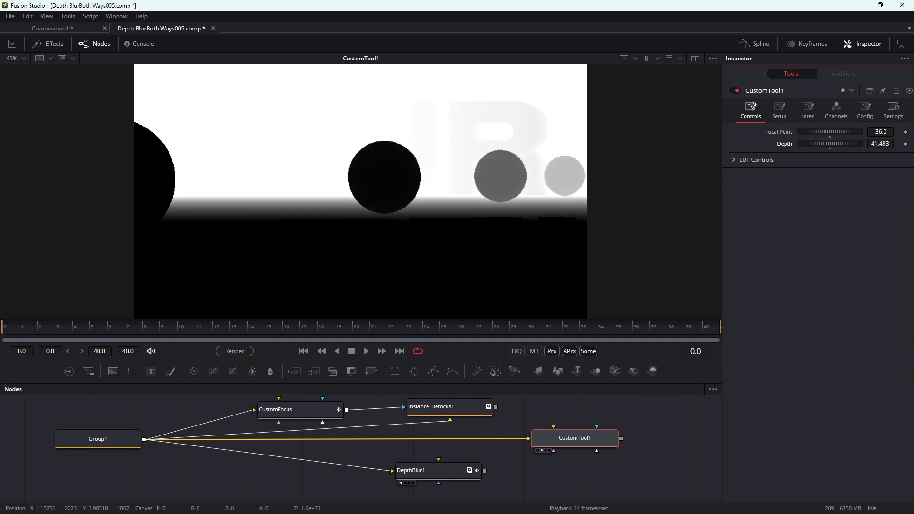
key(ctrl+p)
Step: Try a Depth of 100, then set Depth back to 40
click(882, 144)
key(BackSpace)
key(BackSpace)
text(36)
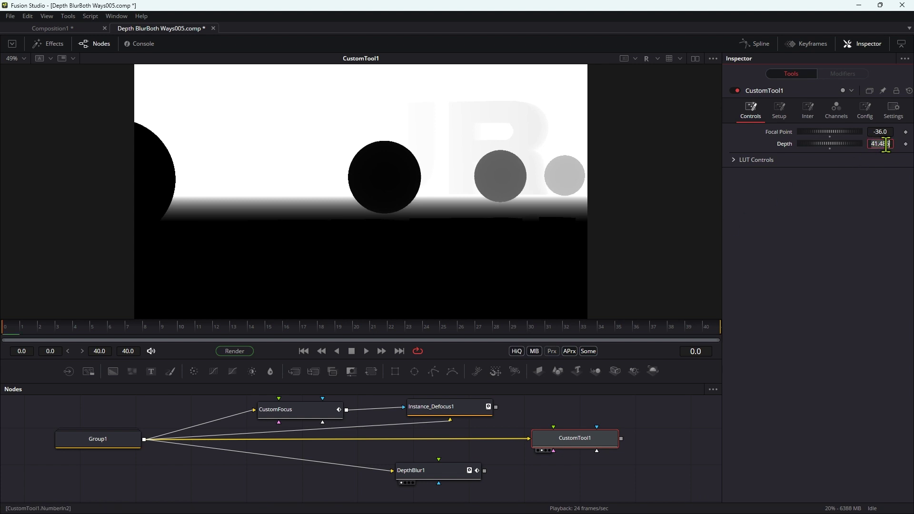
key(ctrl+a)
text(100)
key(Tab)
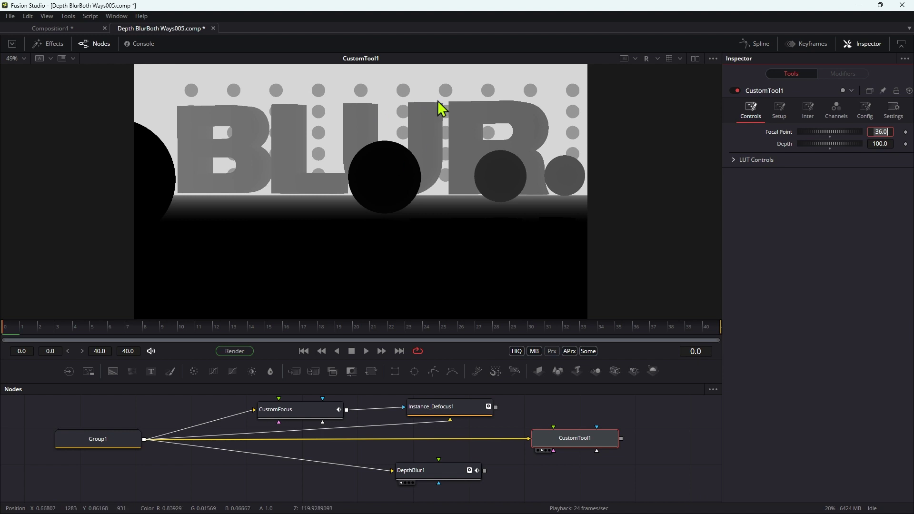
click(880, 144)
key(ctrl+a)
text(40)
key(Tab)
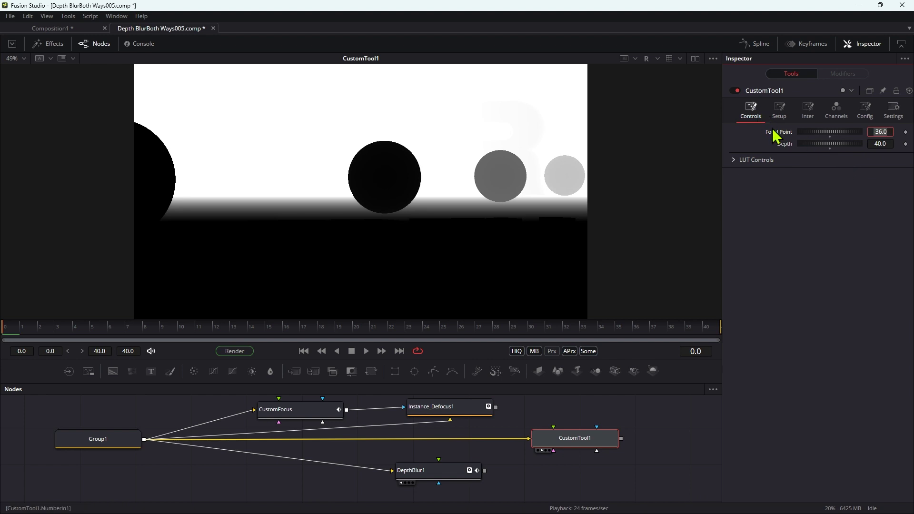
Step: Enter -z1/n2+1+n1/n2 as CustomTool1's Intermediate 2 expression
click(808, 110)
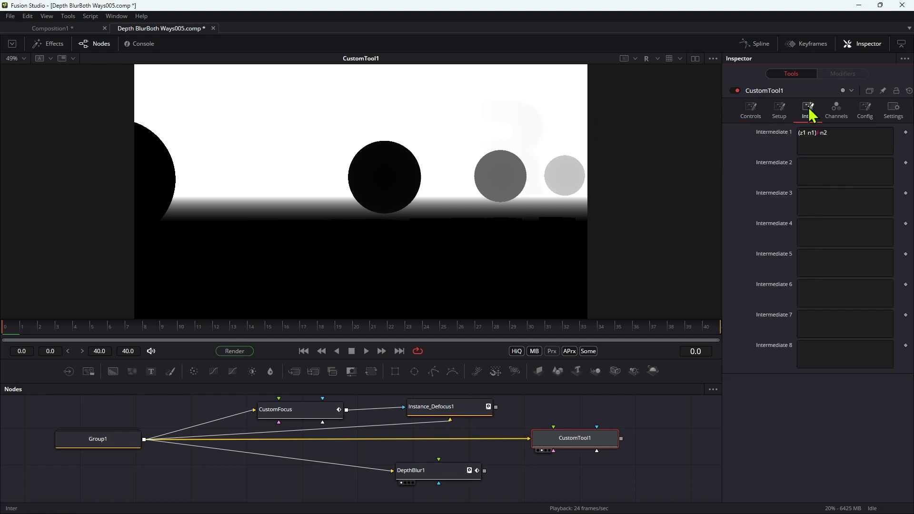
click(827, 162)
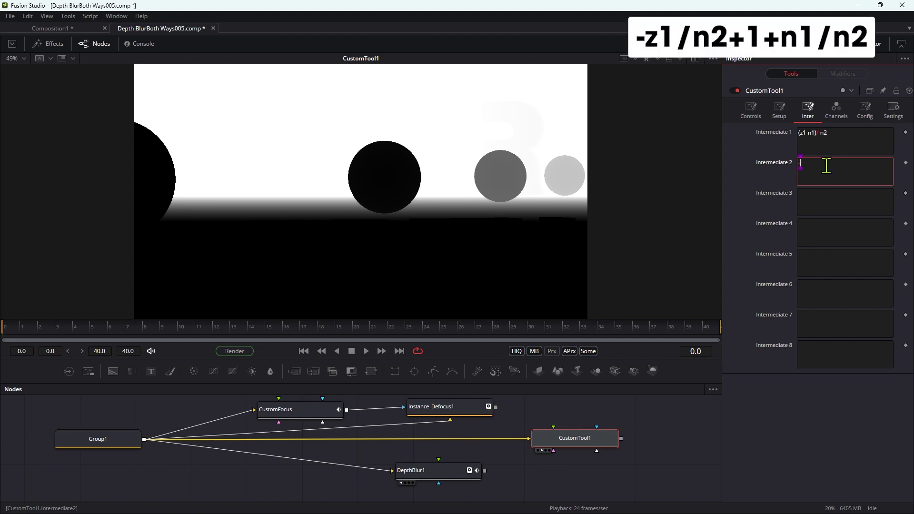
text(z1/n2+1+n1/n2)
click(807, 112)
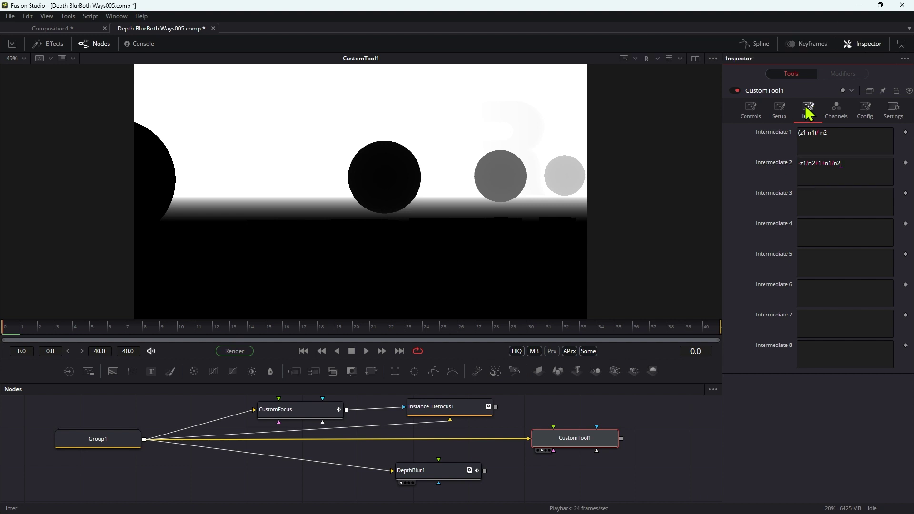
Step: Change the Red channel expression to i2, turning DEPTH grey
click(836, 110)
click(822, 133)
key(BackSpace)
text(2)
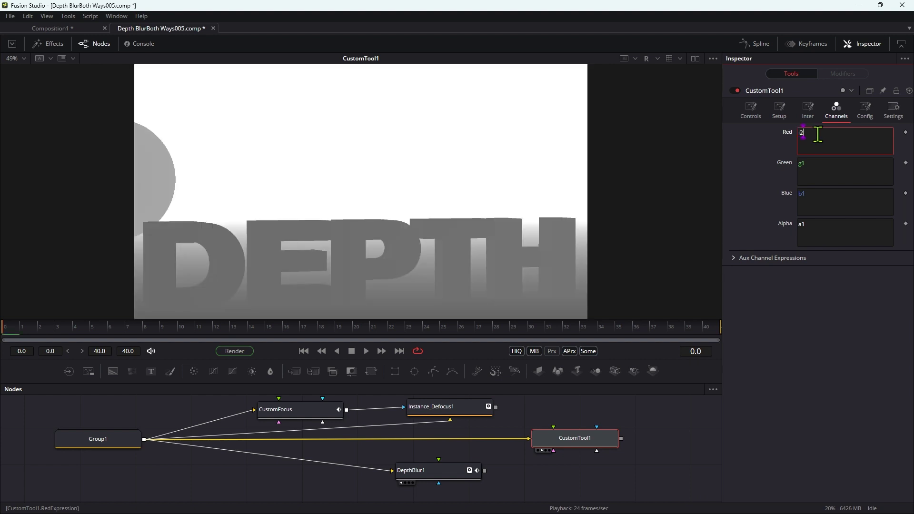
click(751, 113)
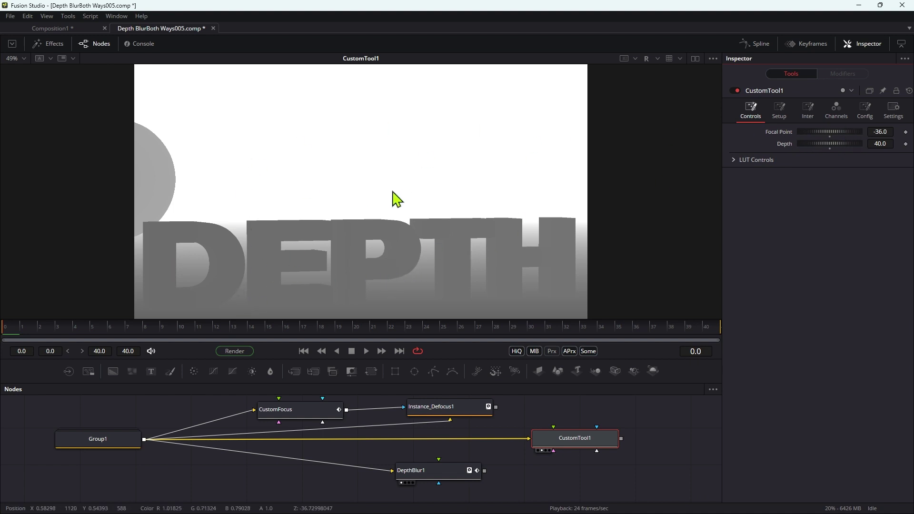
click(808, 110)
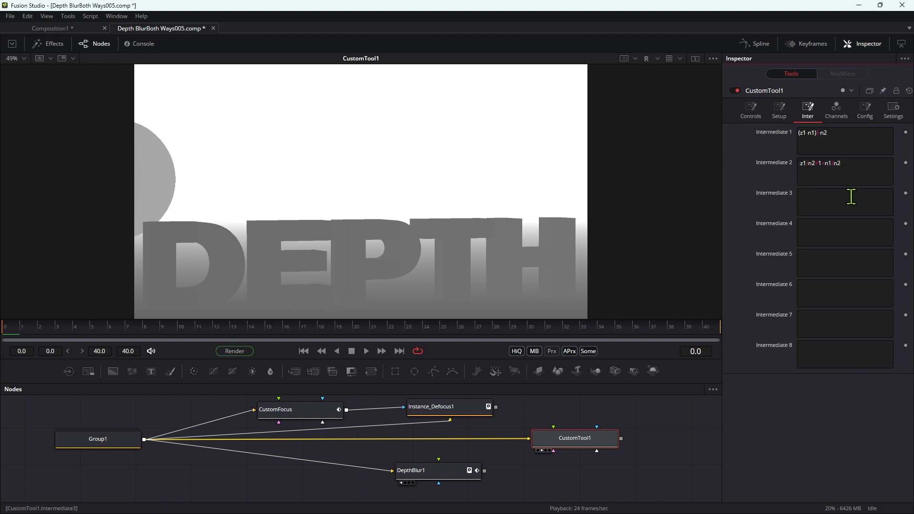
Step: Enter 1-i2 as Intermediate 3 and switch the Red expression to i3
click(850, 196)
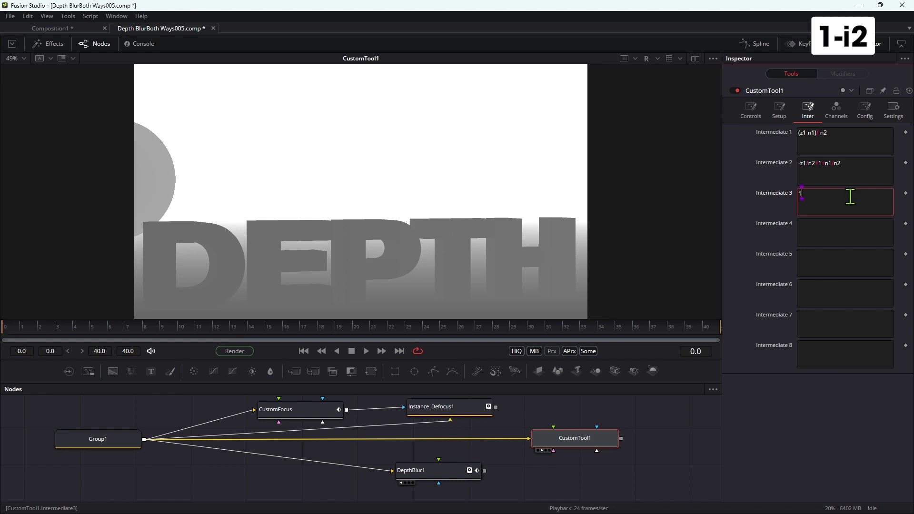
text(1-i2)
click(836, 110)
click(832, 134)
text(i2)
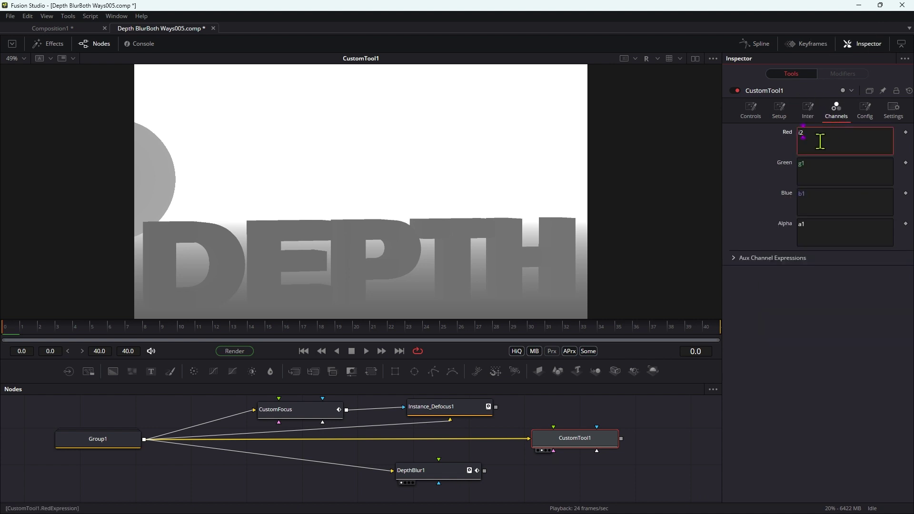
key(BackSpace)
text(3)
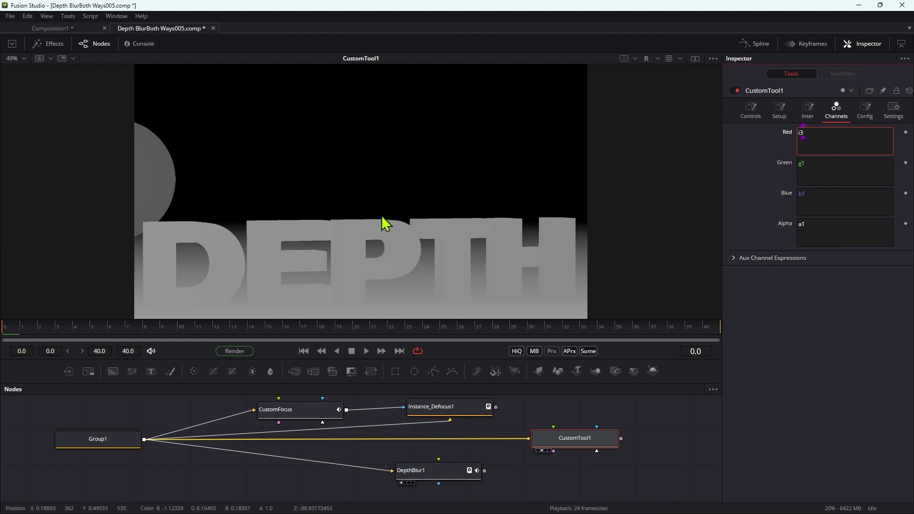
click(808, 111)
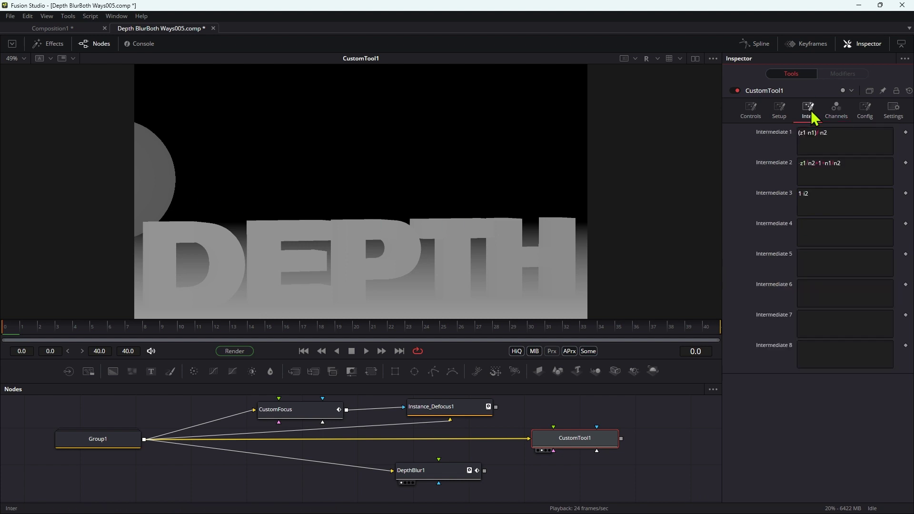
Step: Enter max(i1, i3) as Intermediate 4 and change the Red channel expression to i4
click(820, 229)
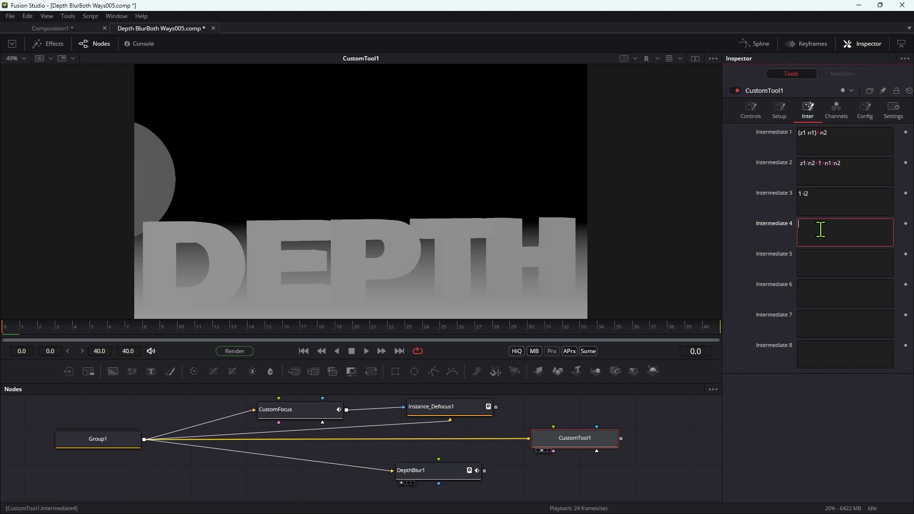
text(max)
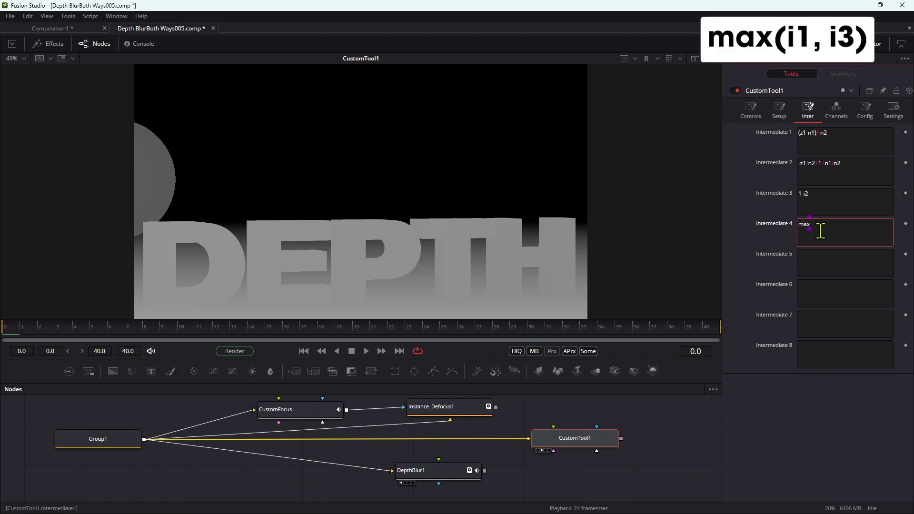
text((i1, i3)
click(836, 111)
click(828, 138)
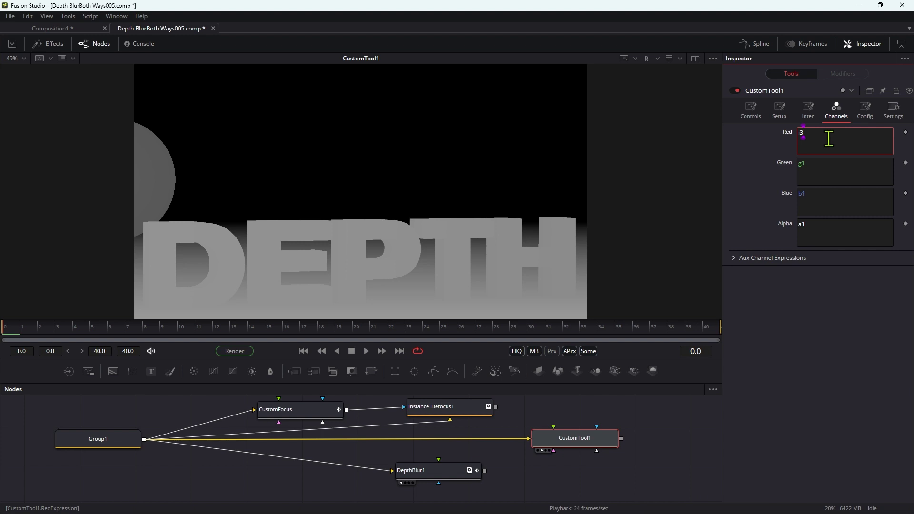
key(BackSpace)
text(4)
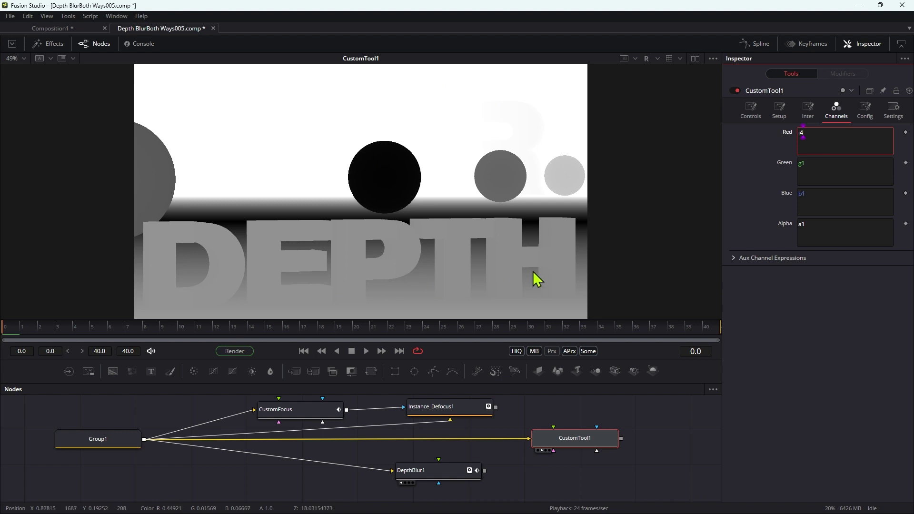
Step: Preview CustomTool1's depth mask with Depth 10, then restore Depth to 40
click(752, 112)
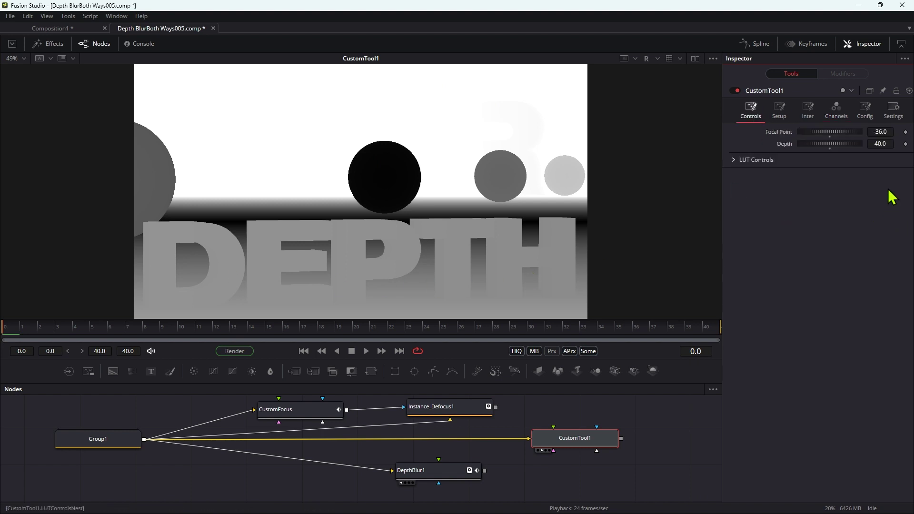
click(887, 142)
text(10)
key(shift+Tab)
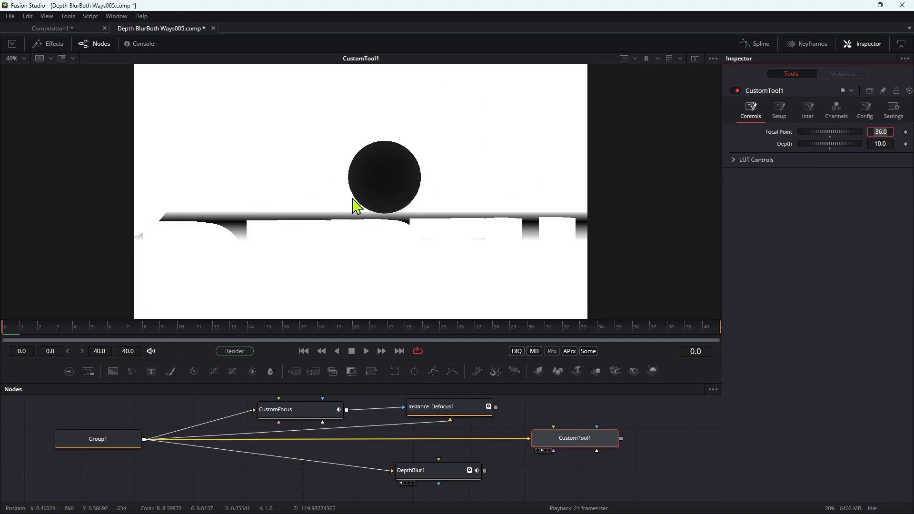
click(886, 144)
text(40)
key(Tab)
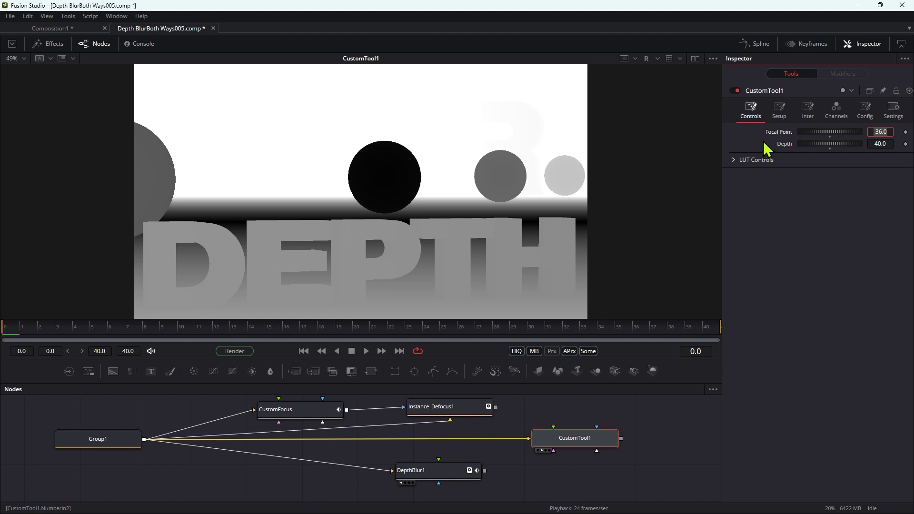
Step: Set Intermediate 5 to min(max(i4, 0), 1) and switch the Red expression from i4 to i5
click(808, 113)
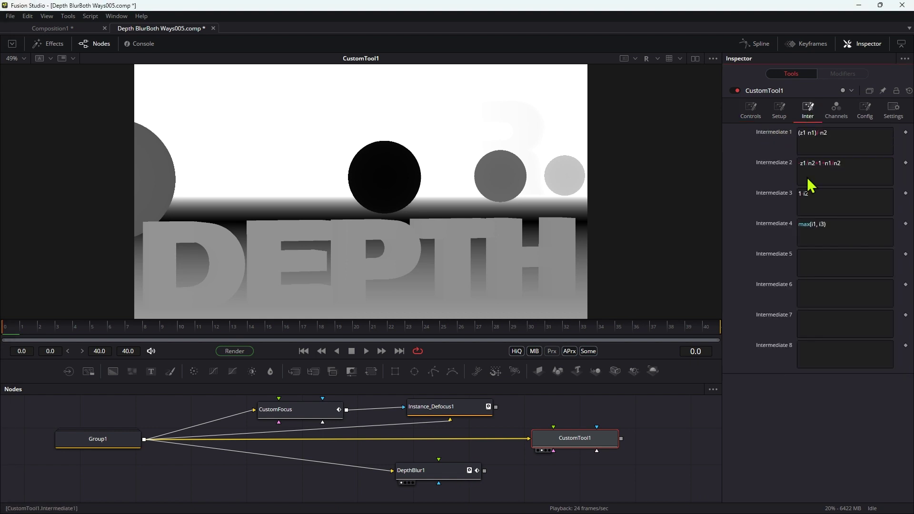
click(822, 256)
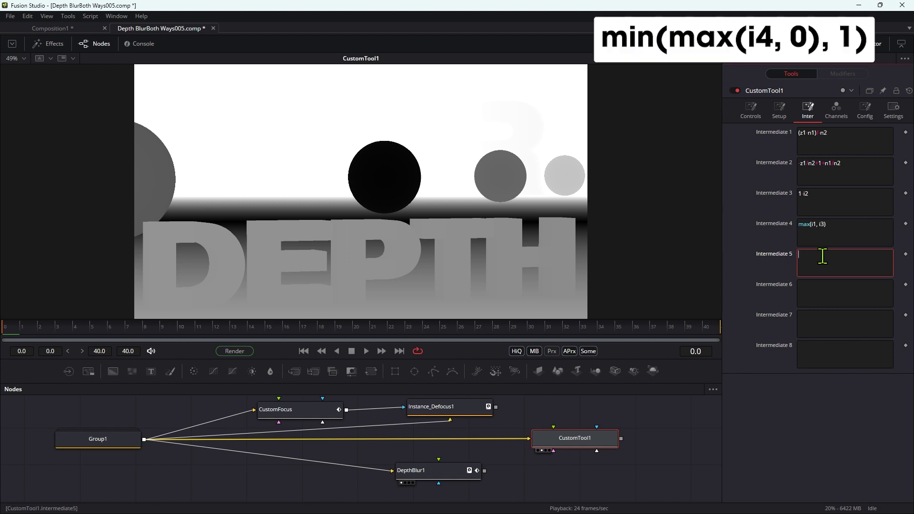
text(min(max(i4, 0), 1)
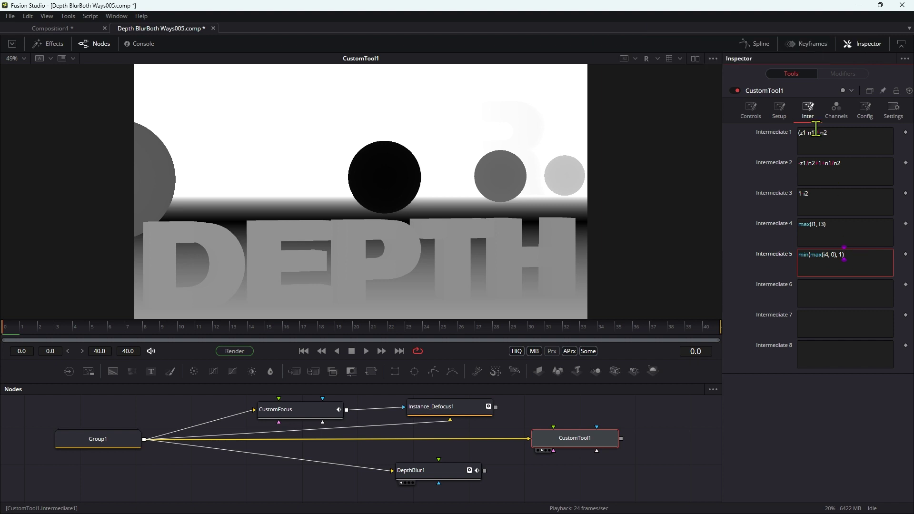
click(836, 111)
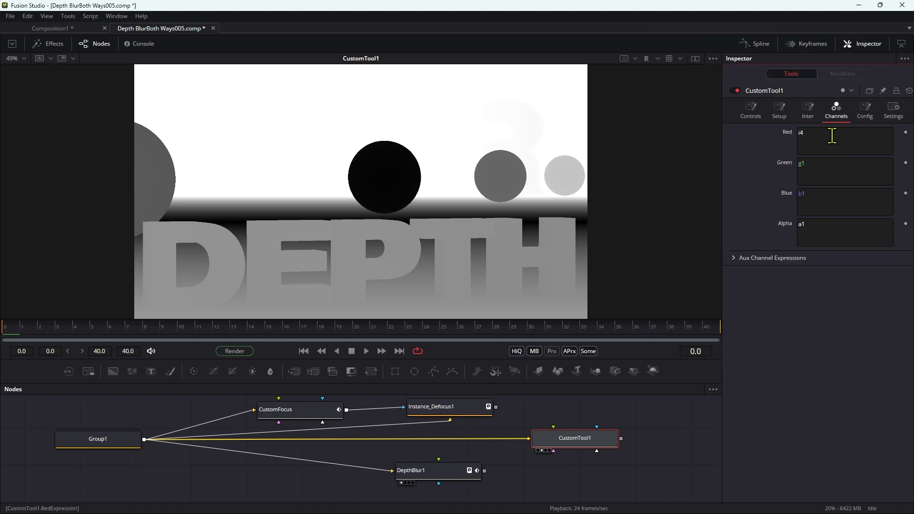
click(829, 139)
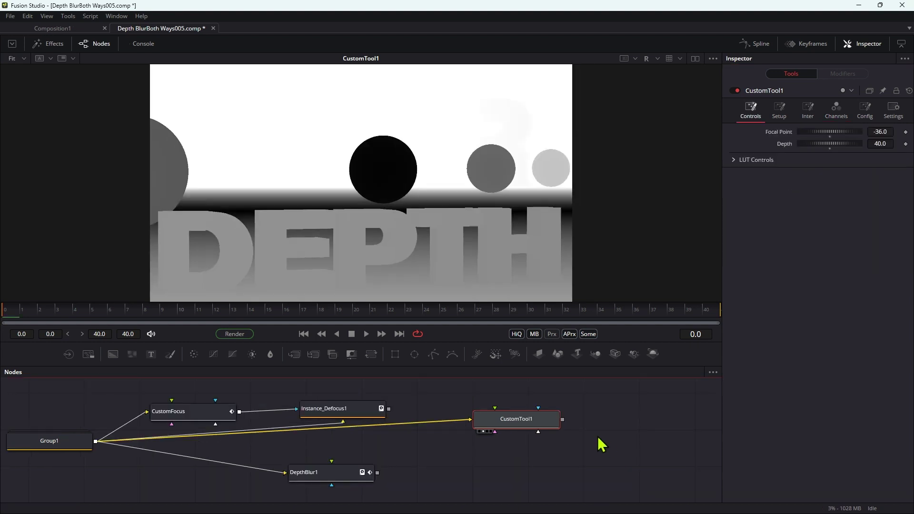
Step: Add a Defocus node via the 'def' tool search and place it below CustomTool1
key(shift+space)
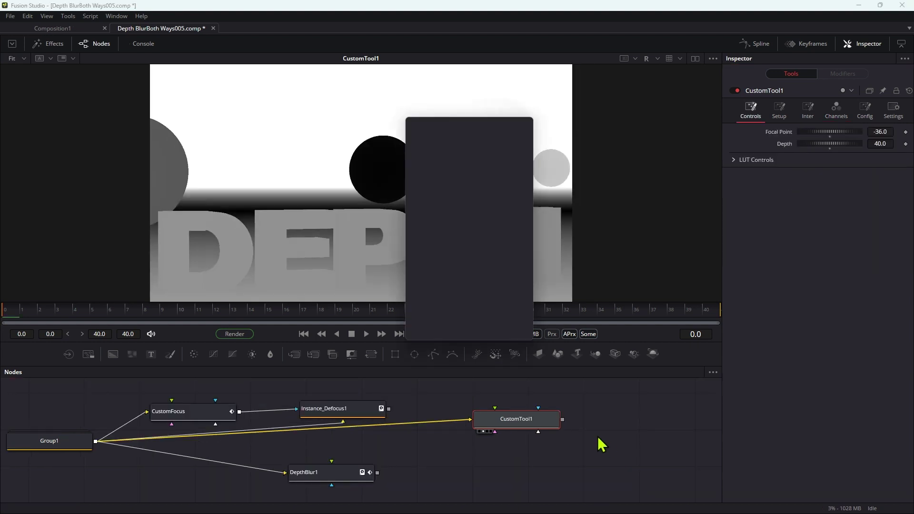
text(def)
key(Return)
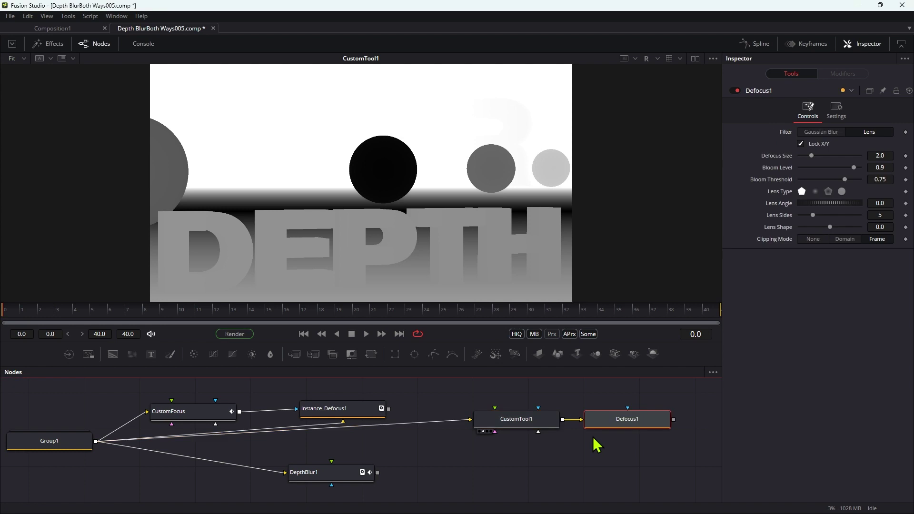
drag(616, 424, 529, 473)
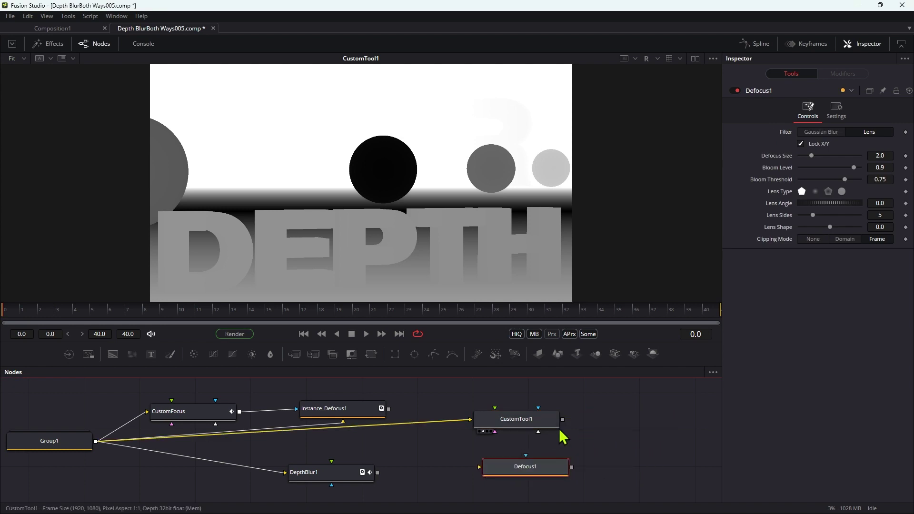
Step: Wire CustomTool1 into Defocus1's effect mask and Group1 into its main input, then view Defocus1
drag(562, 420, 528, 472)
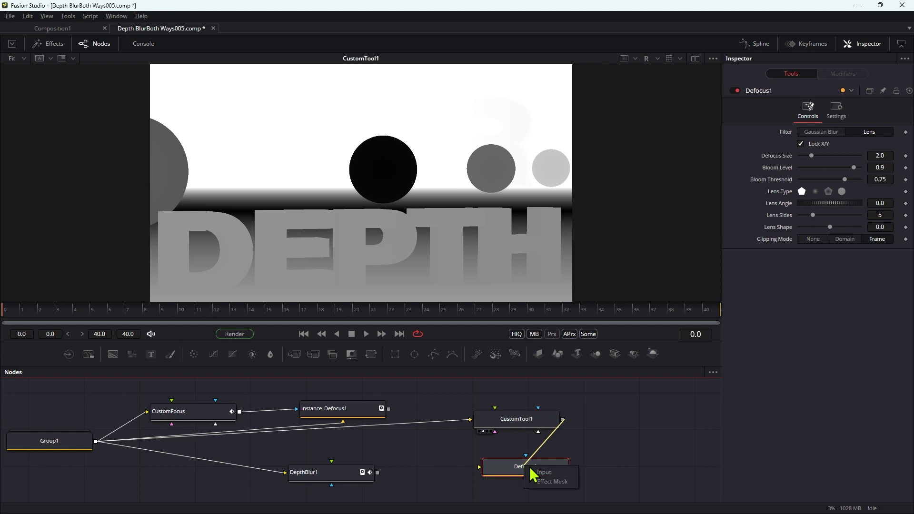
click(552, 482)
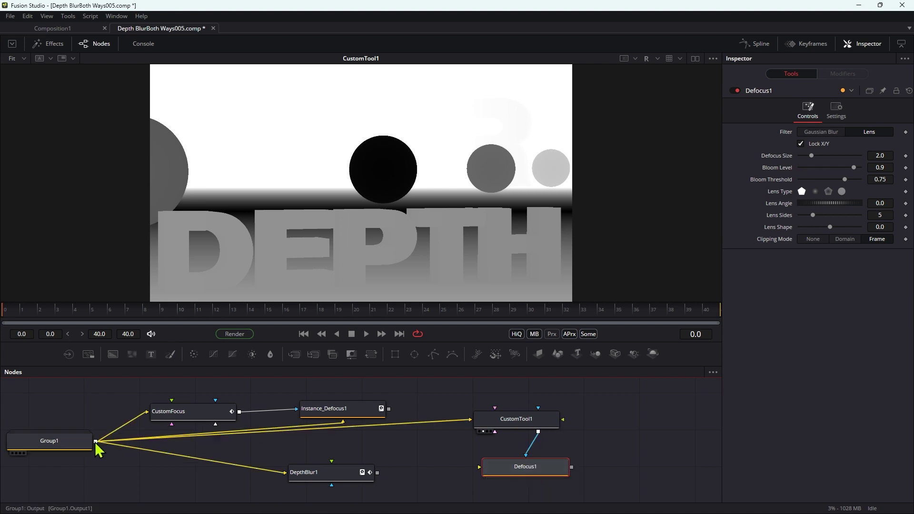
drag(171, 450, 528, 476)
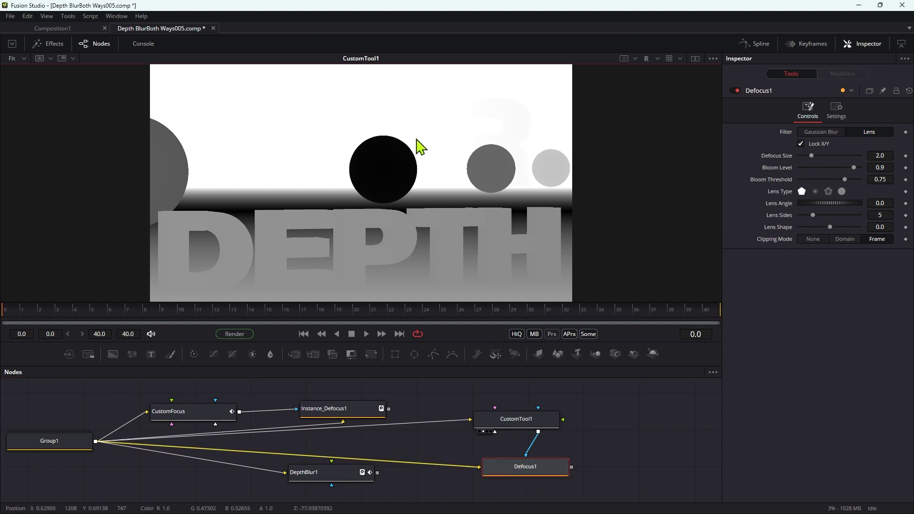
key(c)
drag(540, 467, 459, 146)
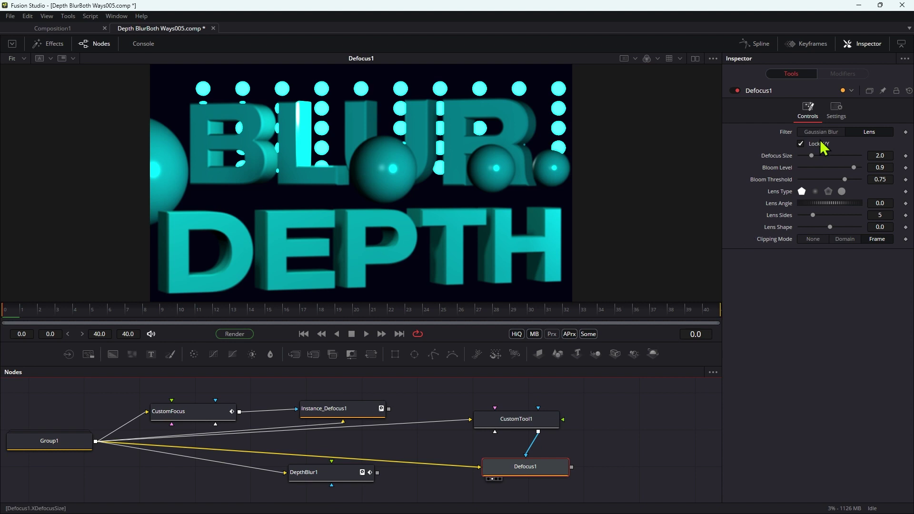
Step: Make Defocus1 read its mask from the Red channel
click(839, 121)
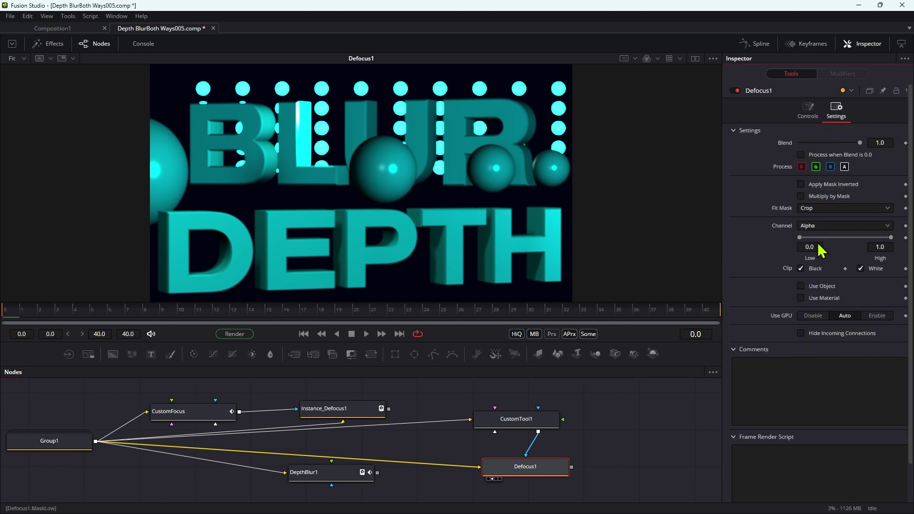
click(829, 227)
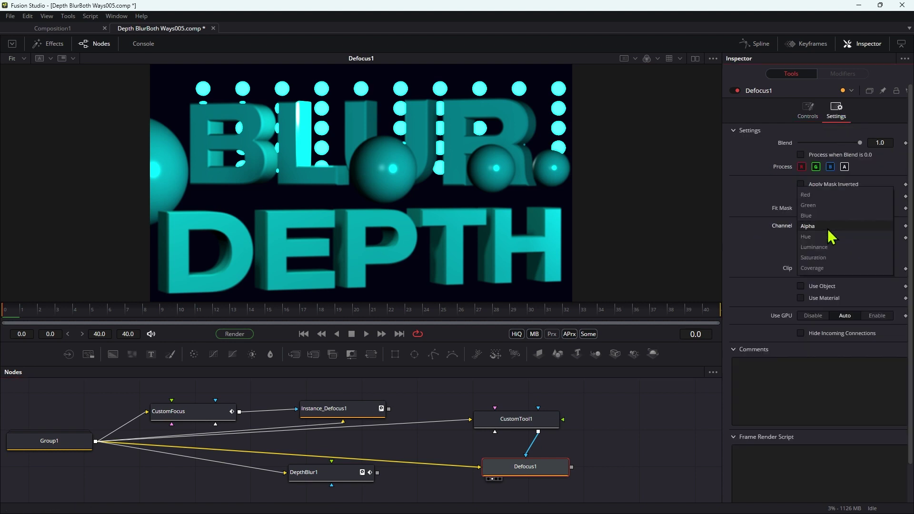
click(832, 198)
drag(526, 419, 528, 407)
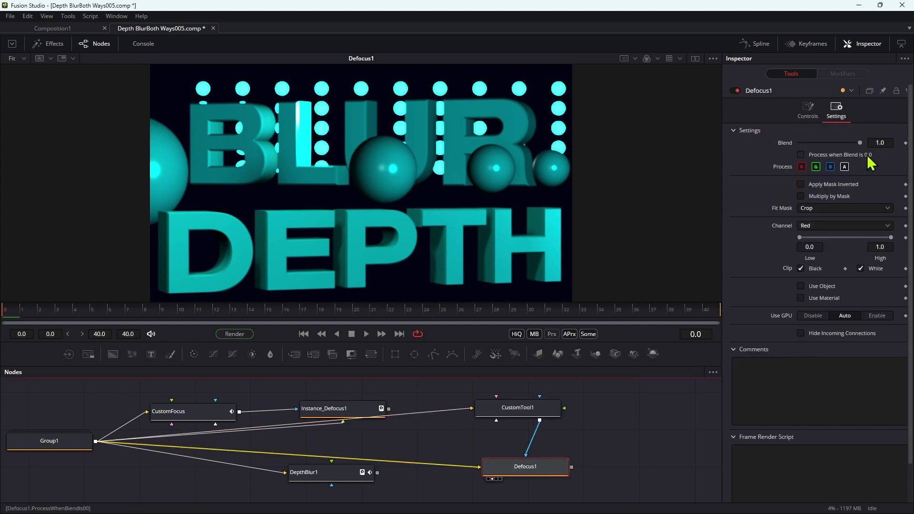
Step: Give Defocus1 a Defocus Size of 30, Bloom Level 0 and a circular lens type
click(808, 110)
click(879, 156)
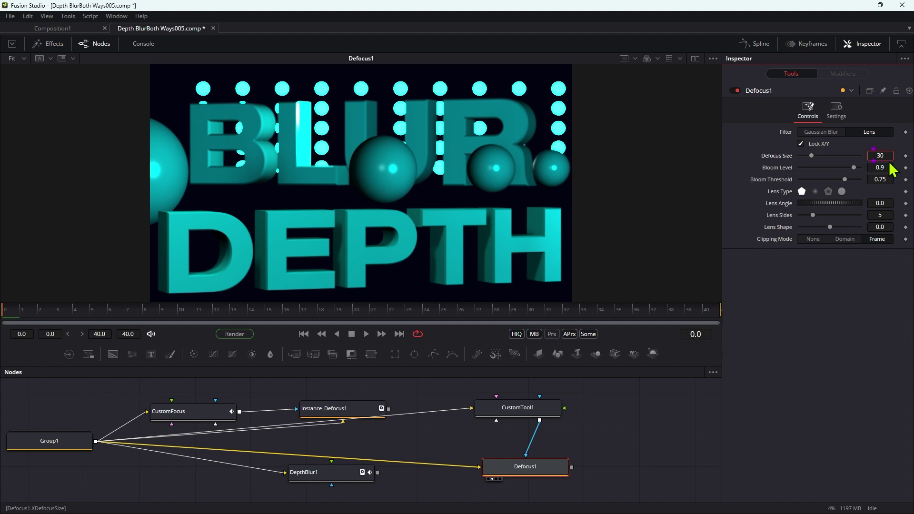
key(Return)
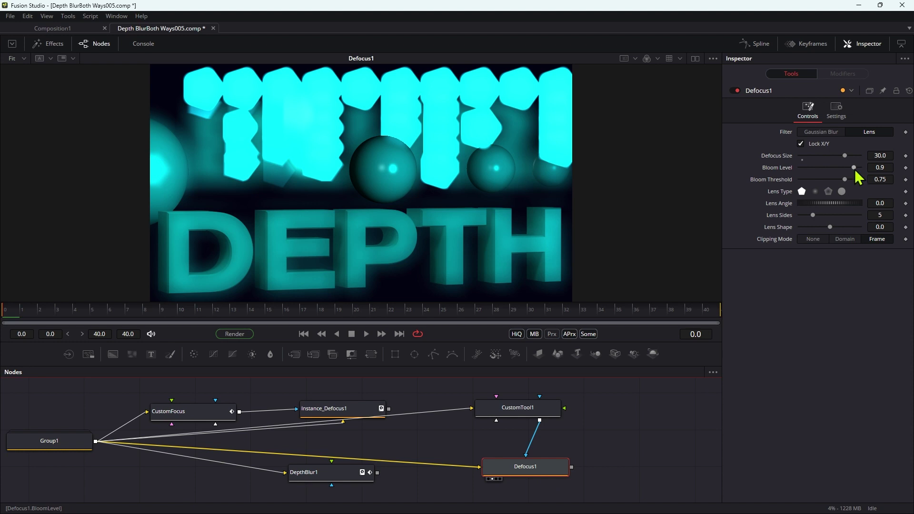
drag(854, 168, 791, 173)
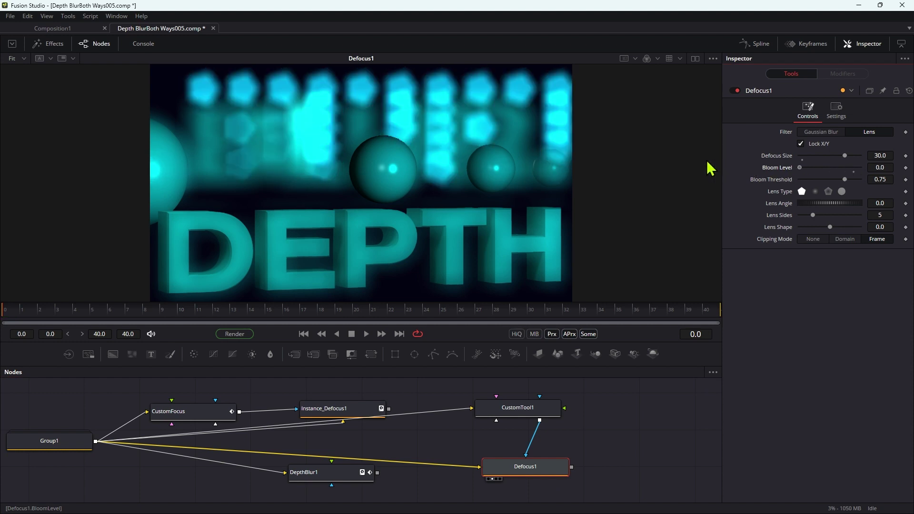
click(842, 192)
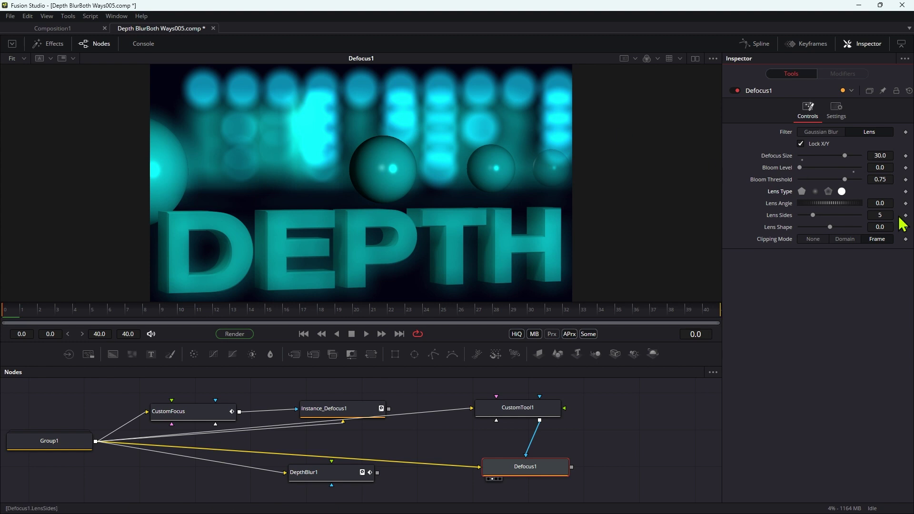
click(532, 408)
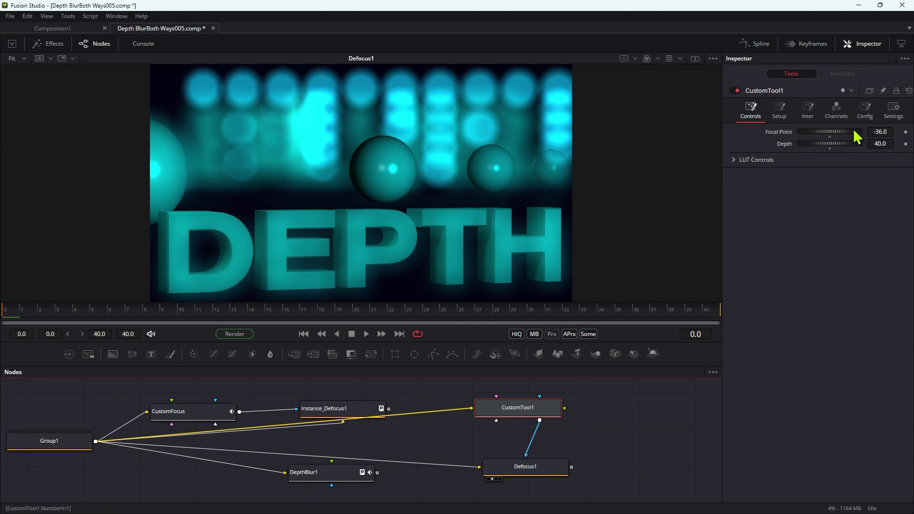
Step: Set Focal Point to -12 with Depth 40, then move focus to the BLUR text at -81
click(881, 131)
text(-12)
key(Tab)
key(Return)
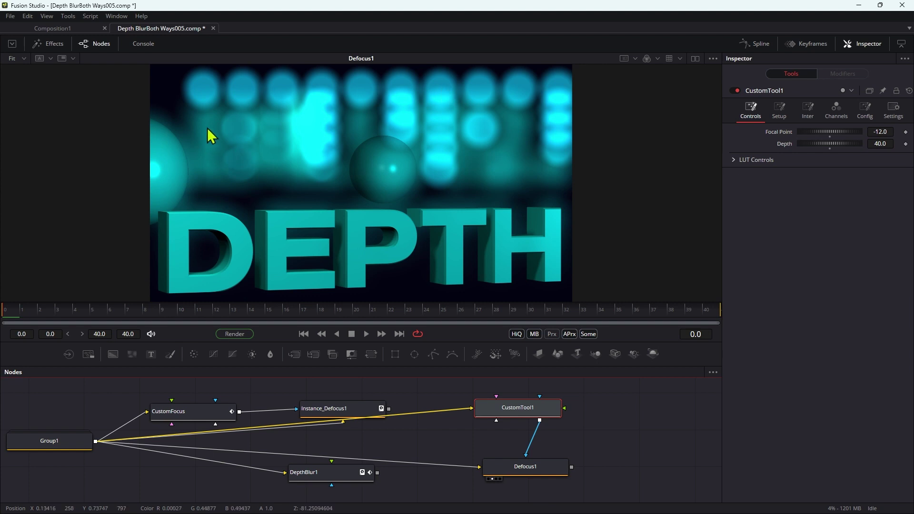
click(883, 131)
text(-81)
key(Tab)
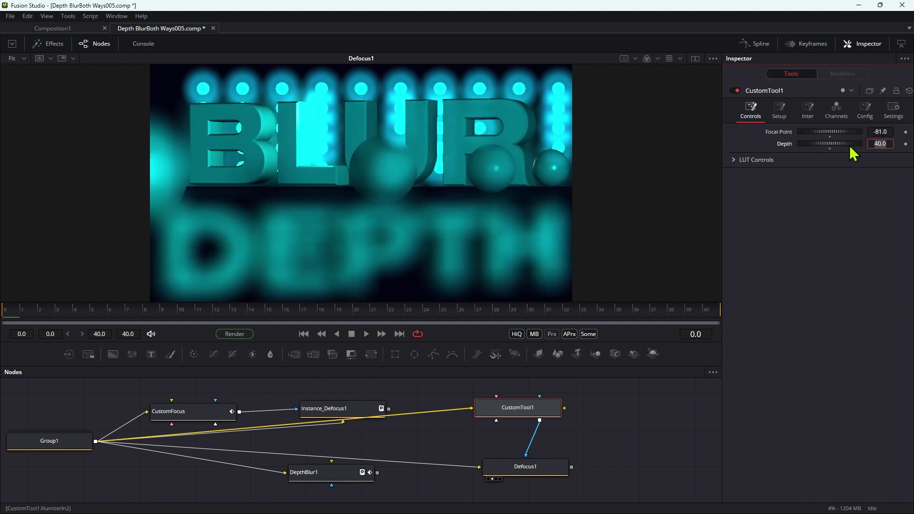
Step: Widen Depth to 60, return Focal Point to -12, then narrow Depth to 2
click(889, 143)
text(60)
key(Tab)
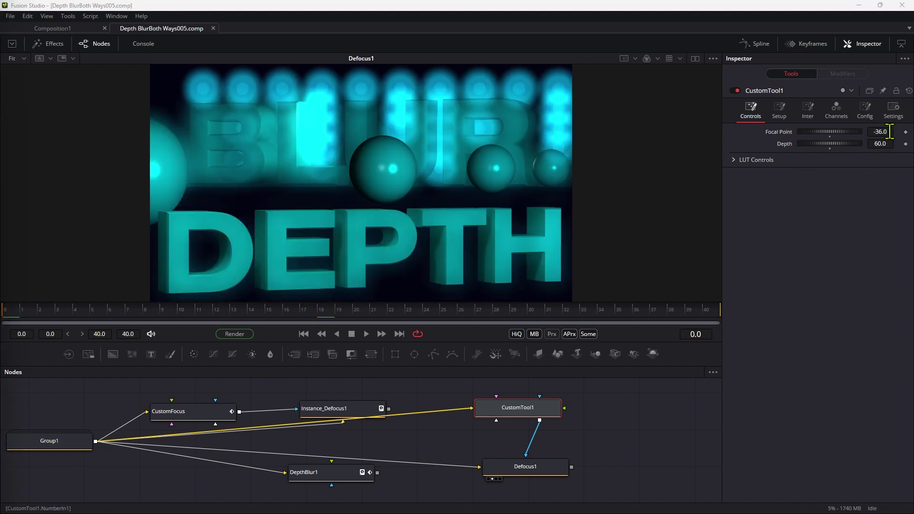
click(889, 132)
text(-12)
key(Tab)
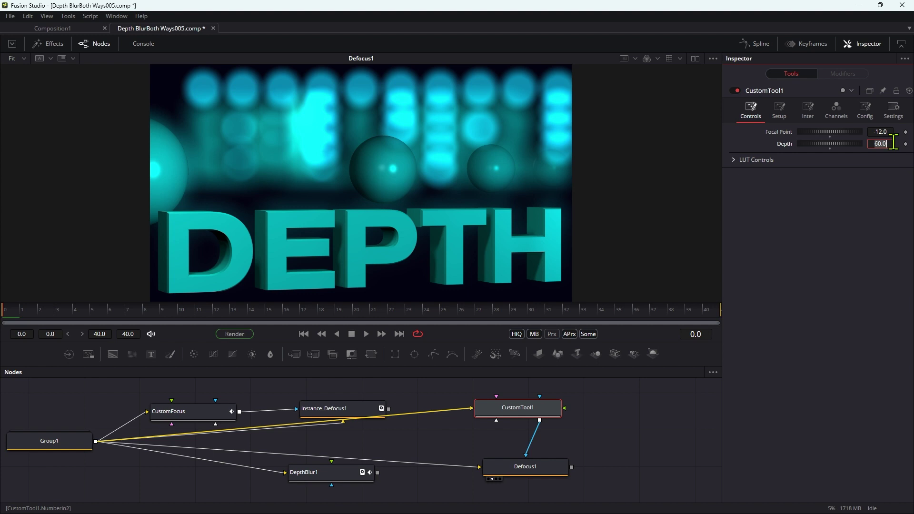
text(2)
key(Tab)
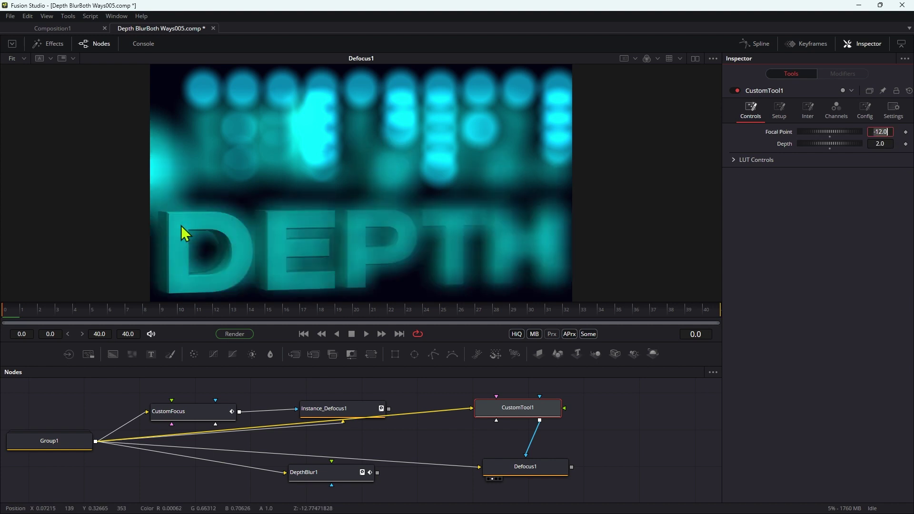
click(328, 471)
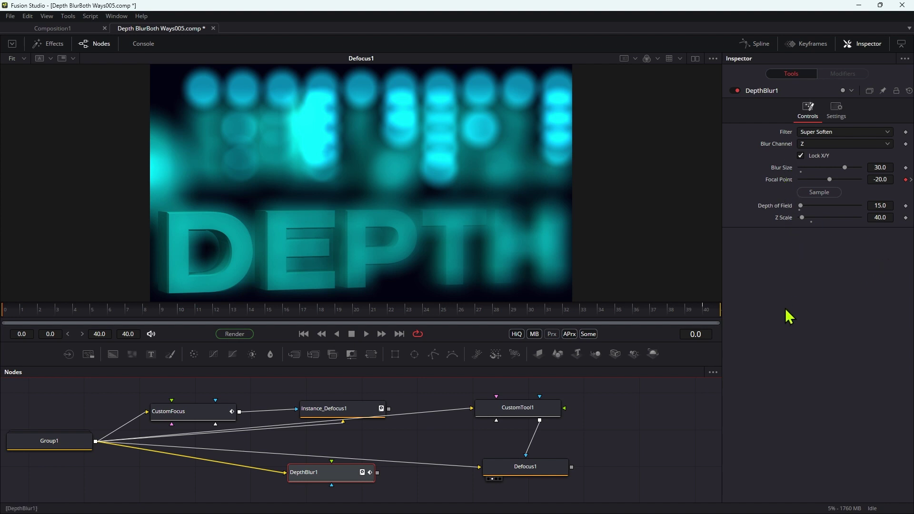
Step: View DepthBlur1's result and compare its Box, Soften and Super Soften filters, ending on Super Soften
click(845, 131)
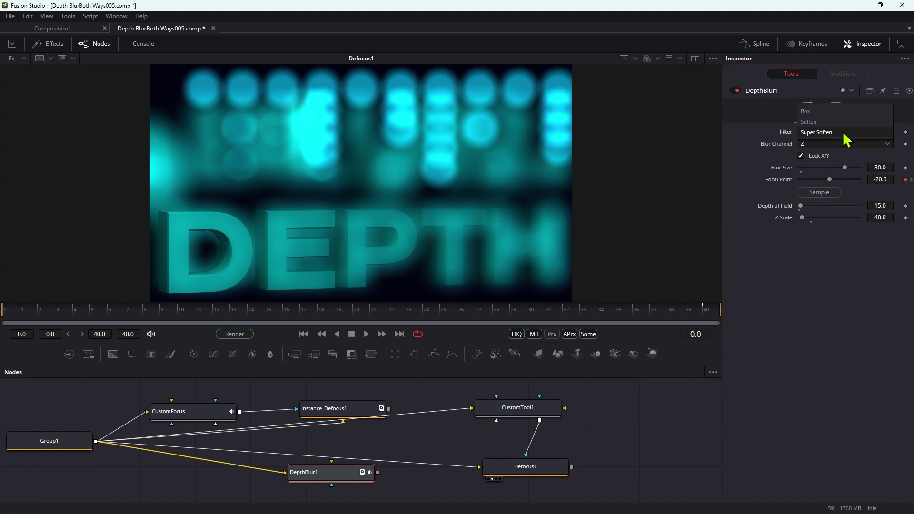
click(844, 133)
drag(314, 476, 337, 414)
drag(360, 312, 366, 201)
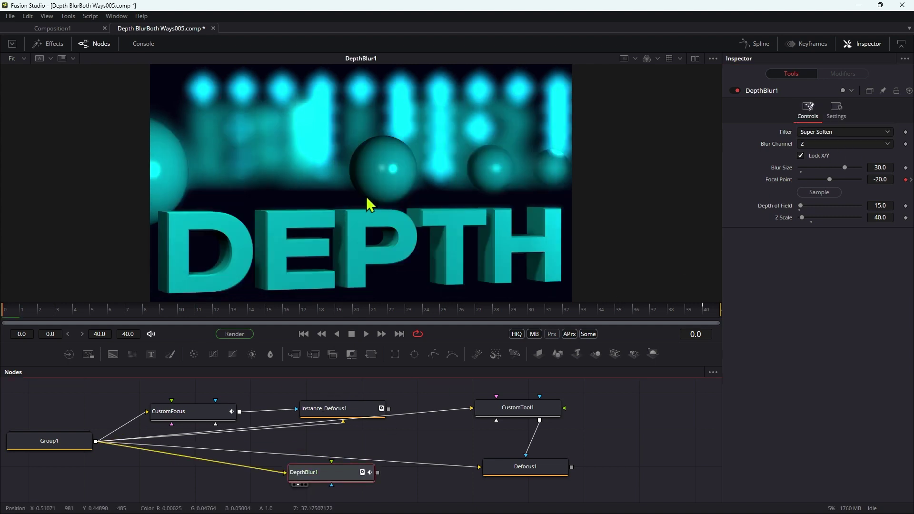
click(805, 131)
click(824, 114)
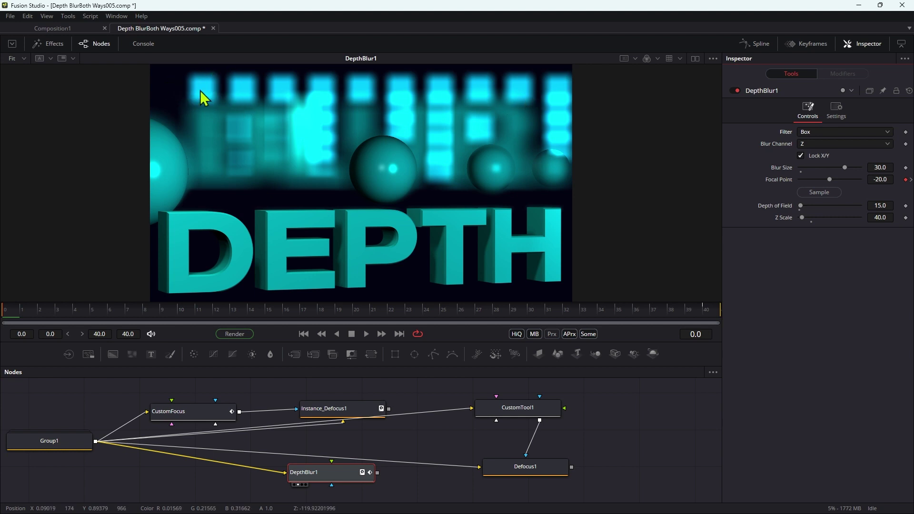
click(826, 133)
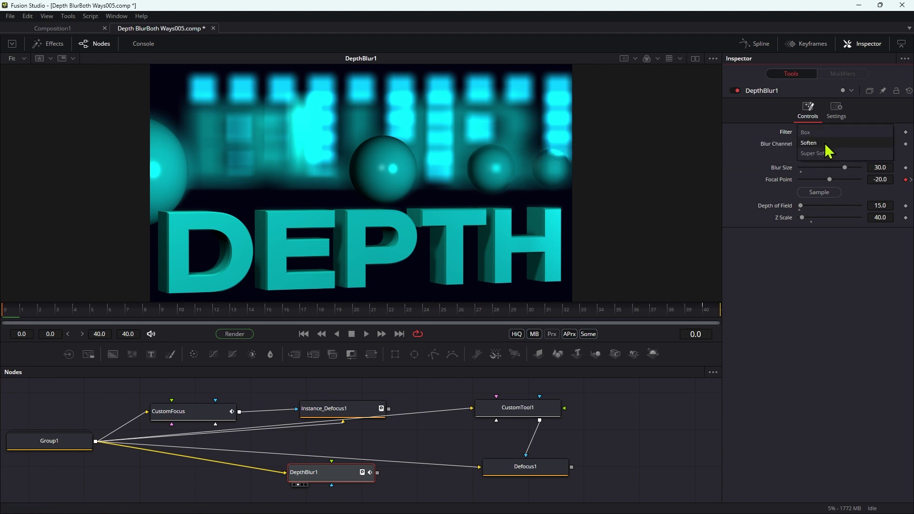
click(829, 143)
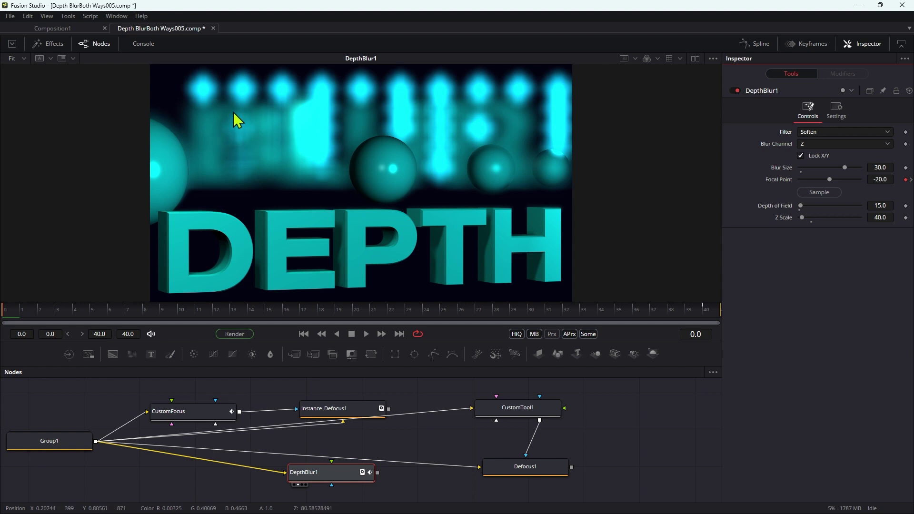
click(832, 132)
click(823, 143)
Step: View Defocus1's output, try the pentagon and polygon lens shapes, set 7 Lens Sides, and return to round bokeh
click(534, 475)
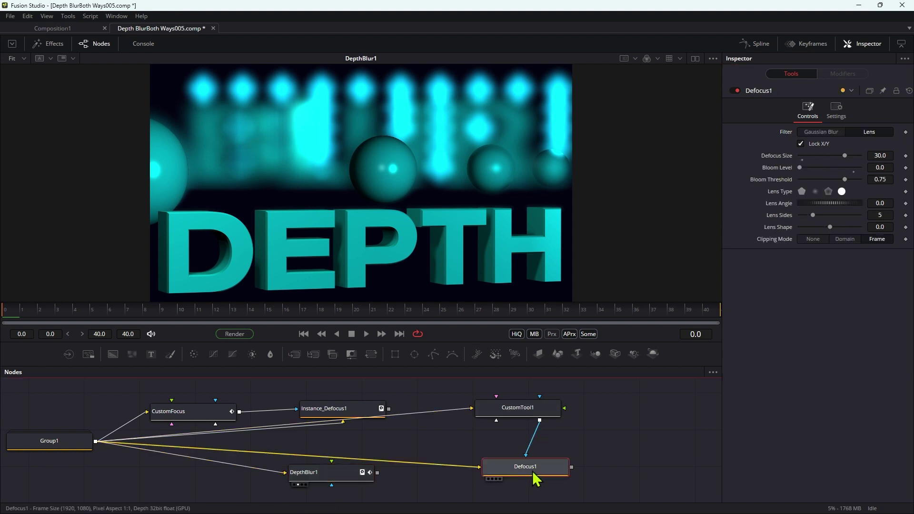
key(1)
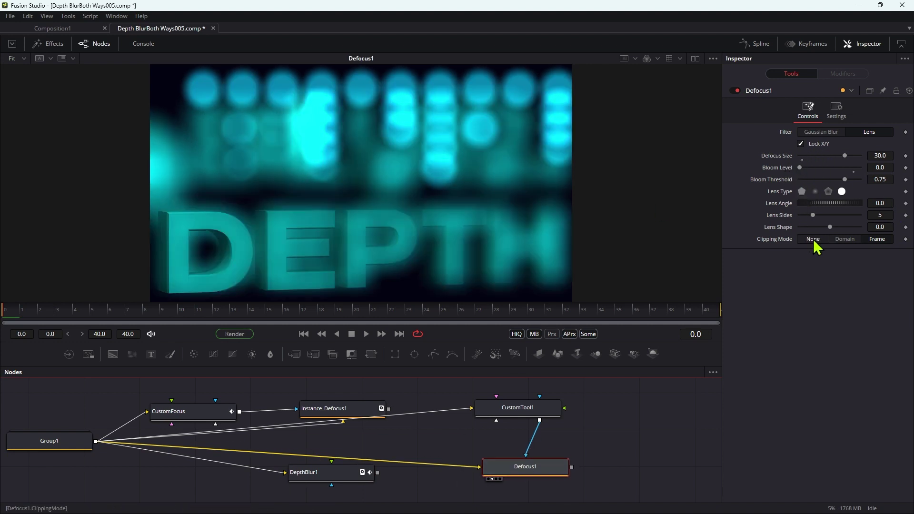
click(802, 192)
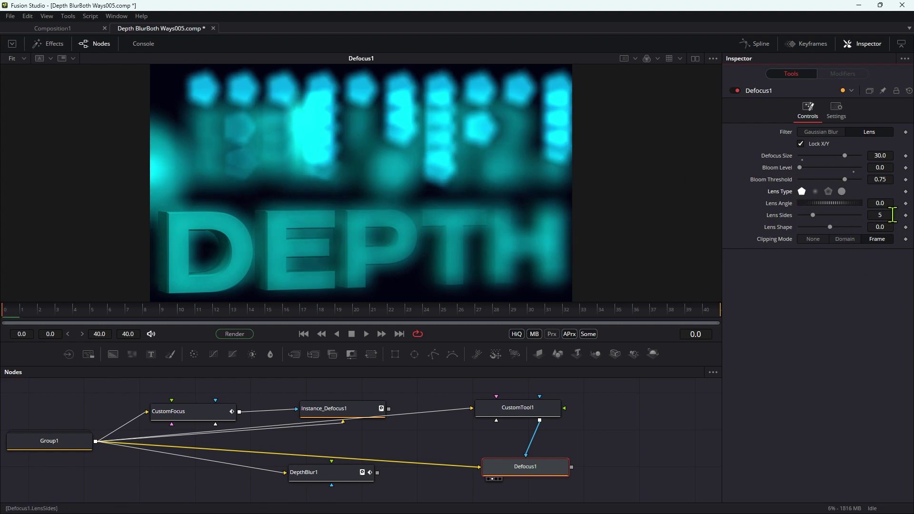
key(Return)
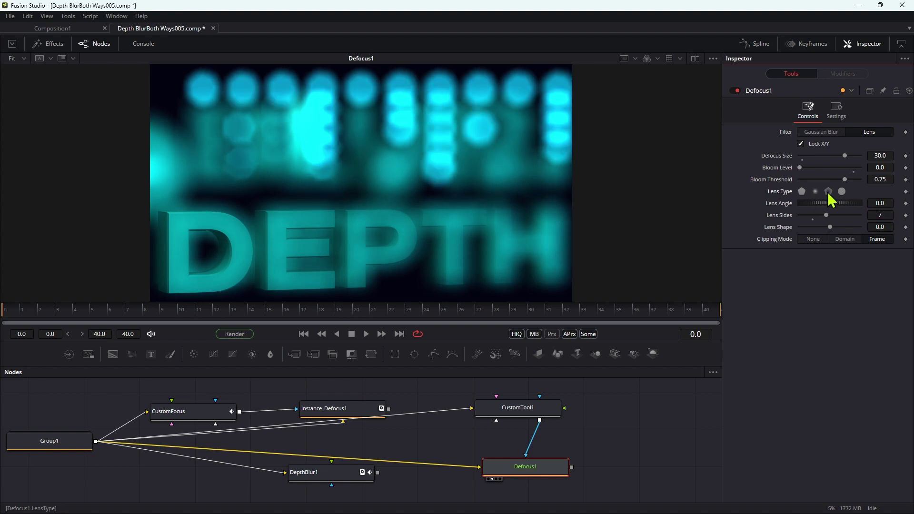
click(828, 191)
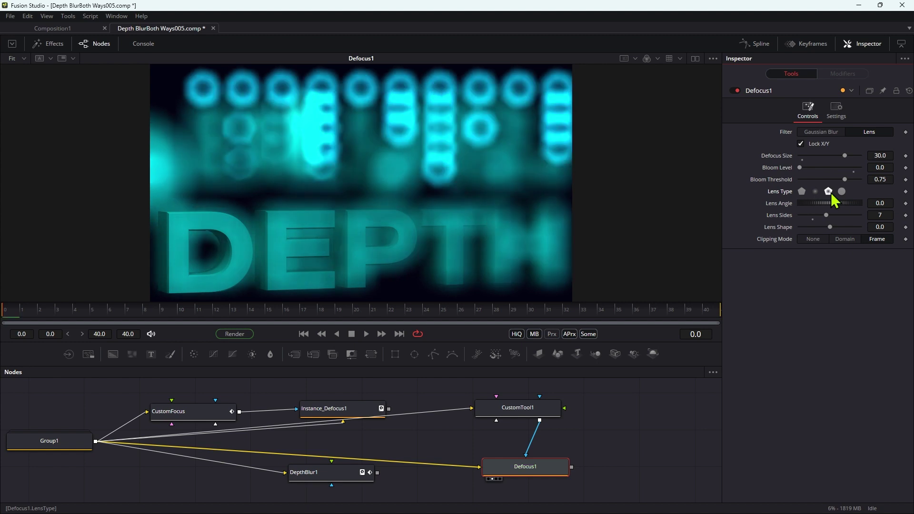
click(842, 192)
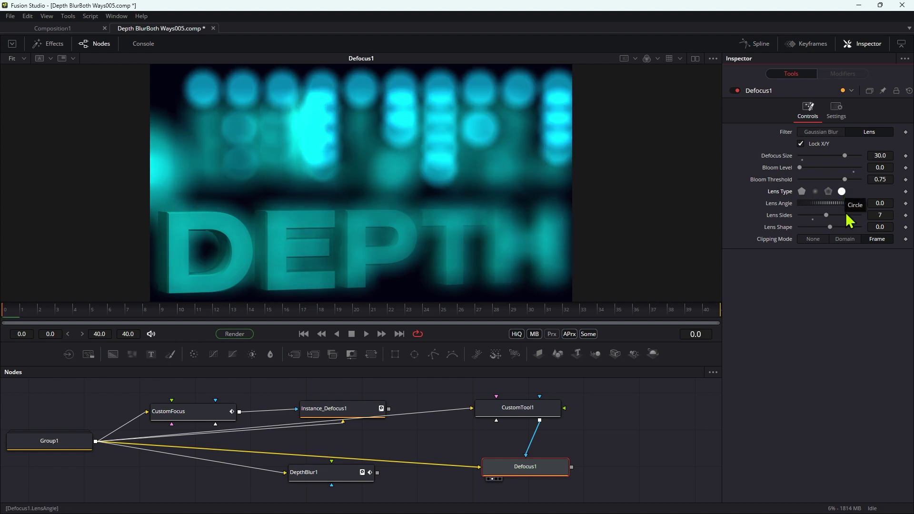
Step: Test Bloom Level 0.1 then reset it to 0, and try Gaussian blur before returning to the Lens filter
click(811, 170)
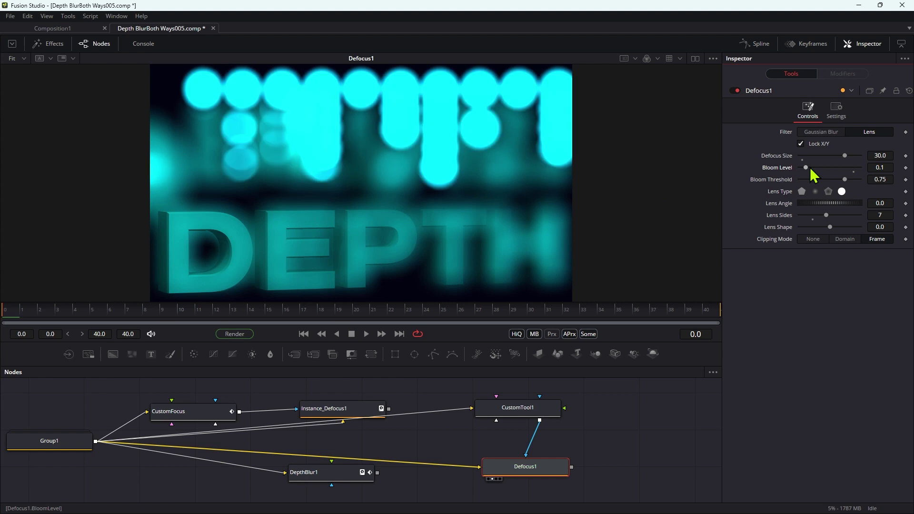
click(888, 167)
drag(888, 167, 873, 170)
text(0)
key(Tab)
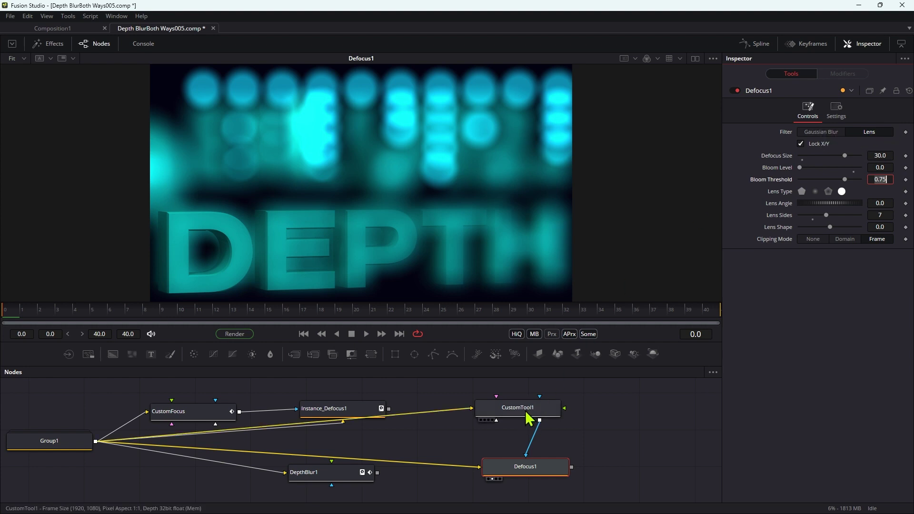
click(831, 136)
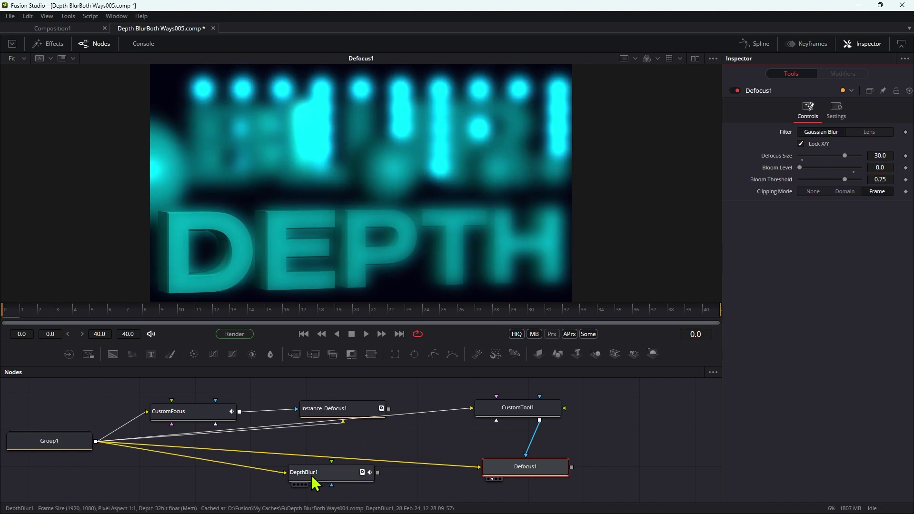
click(873, 134)
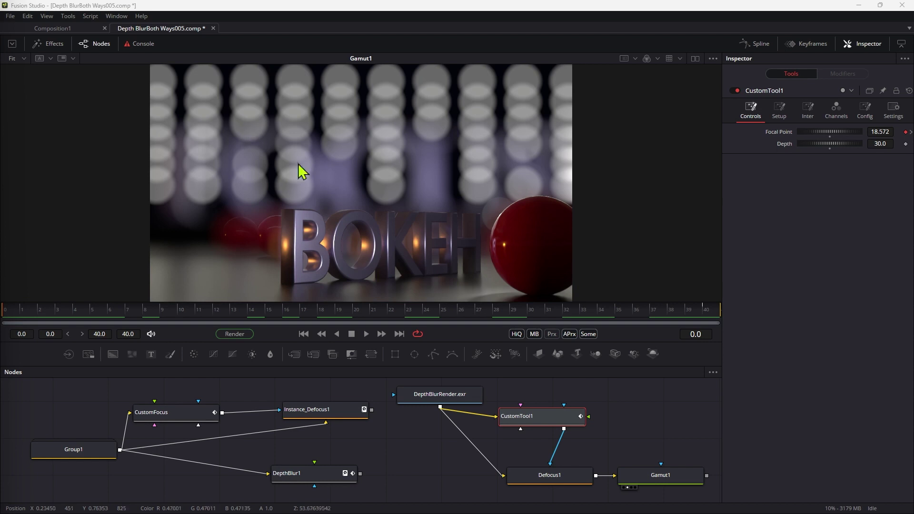
Step: Preview the raw DepthBlurRender.exr, return to Gamut1's output, and play the animation from a later frame
drag(438, 394, 335, 105)
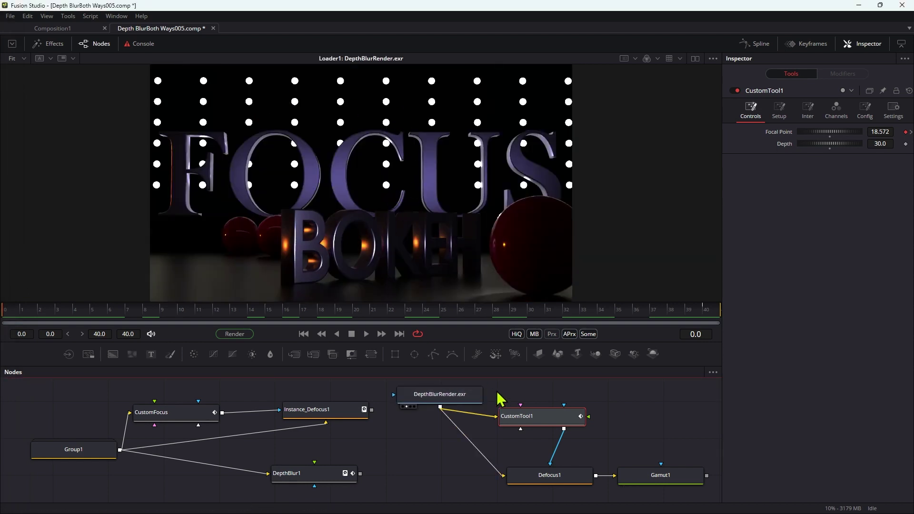
key(ctrl+z)
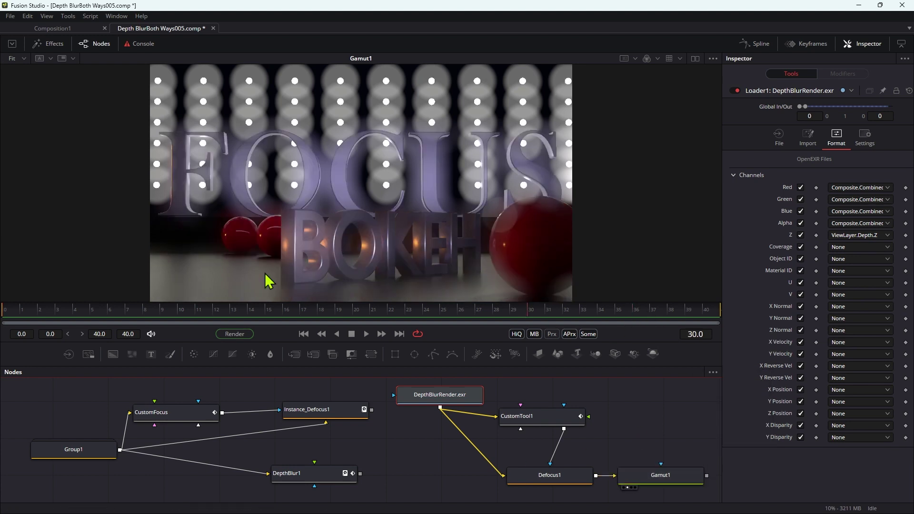
click(615, 309)
key(space)
key(space)
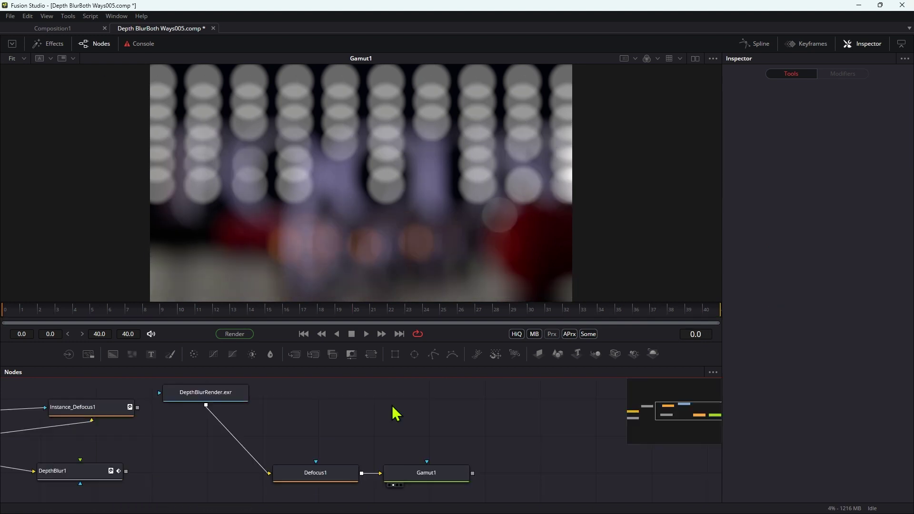
Step: Add a RackFocusSU node fed by the EXR render and attach it as Defocus1's mask
key(shift+space)
text(rac)
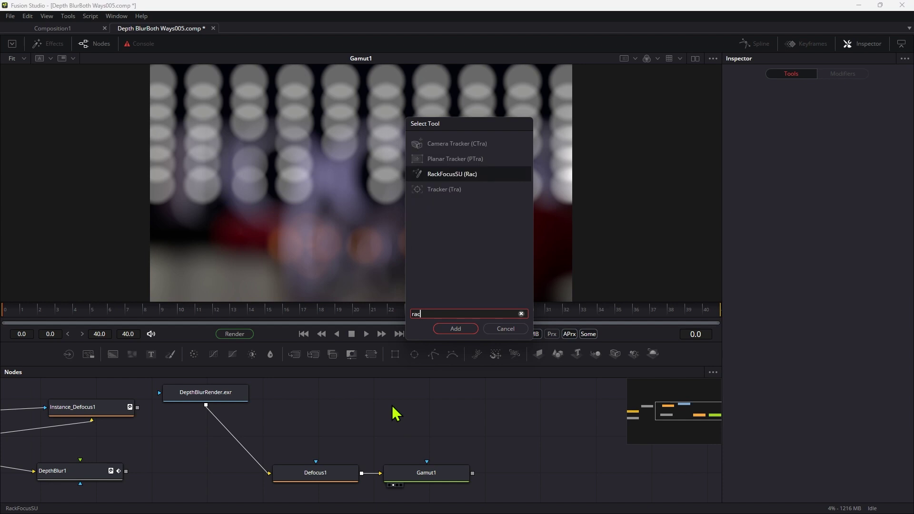
key(Return)
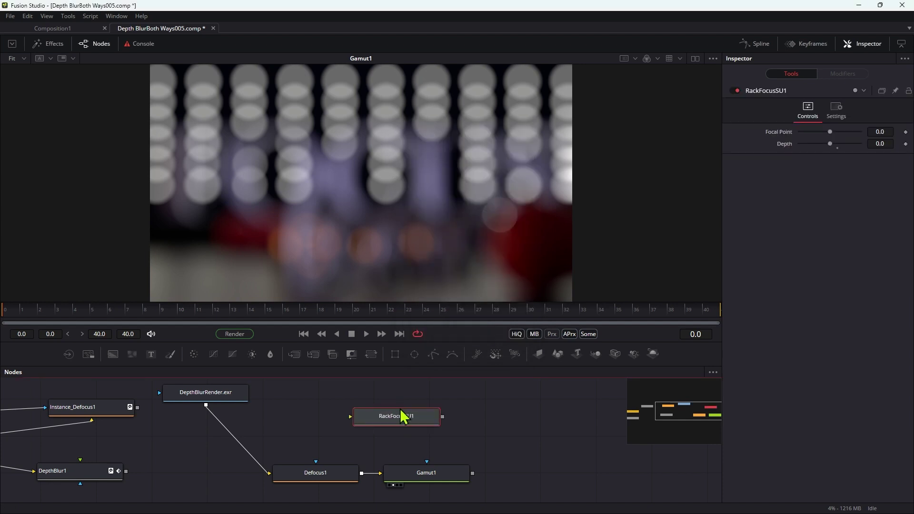
drag(208, 407, 390, 426)
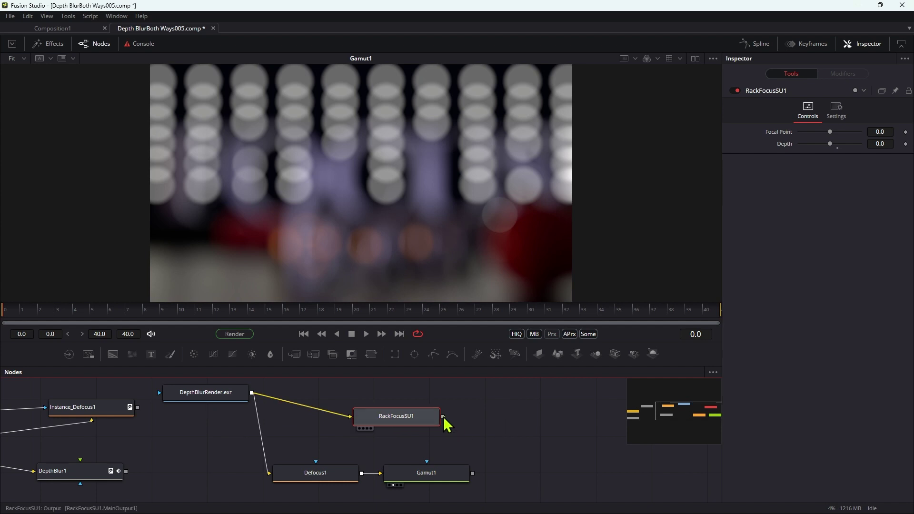
drag(442, 417, 301, 475)
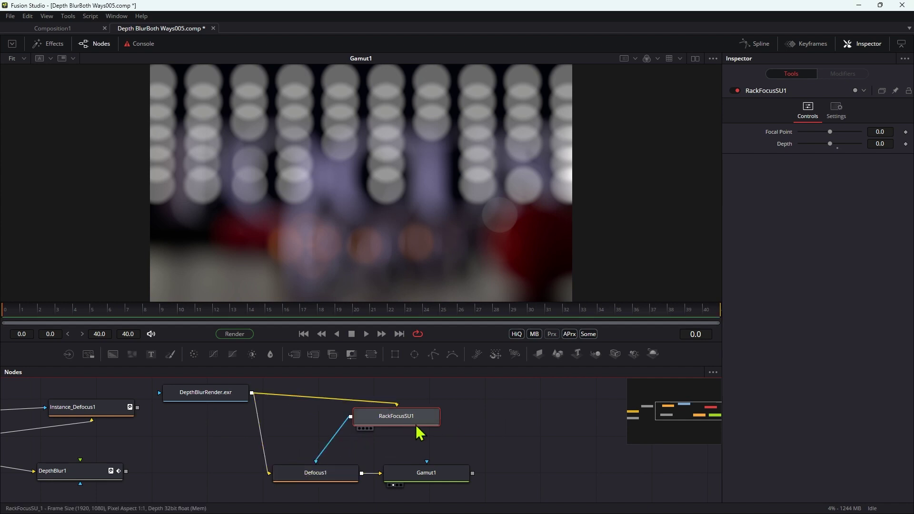
drag(414, 422, 363, 408)
Step: Set Defocus1's mask channel to Alpha
click(312, 477)
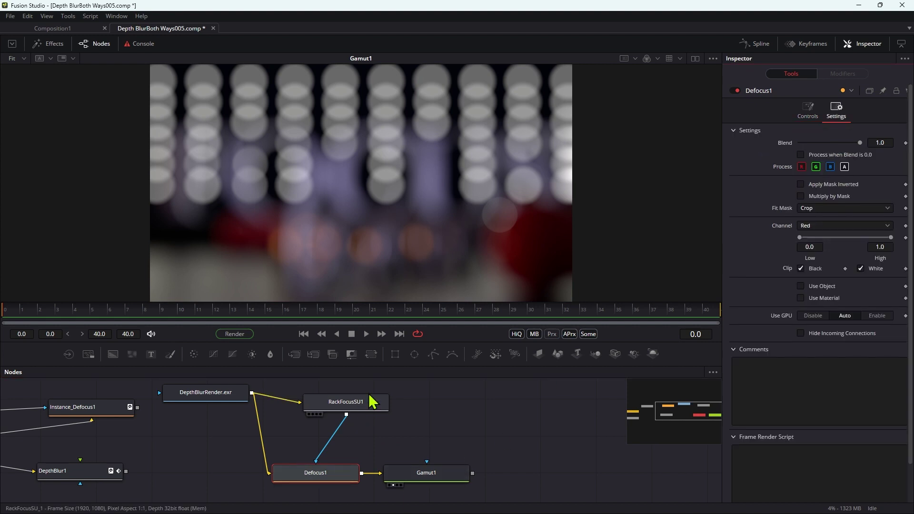
click(831, 227)
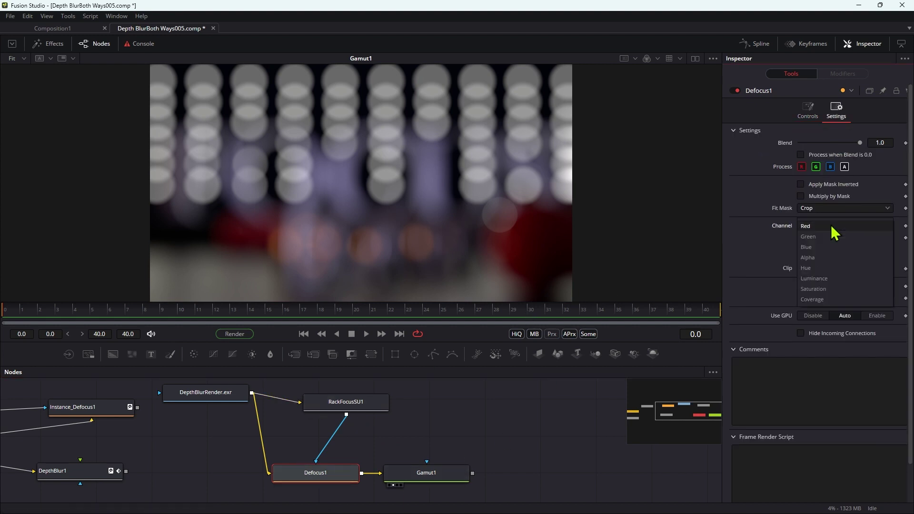
click(827, 257)
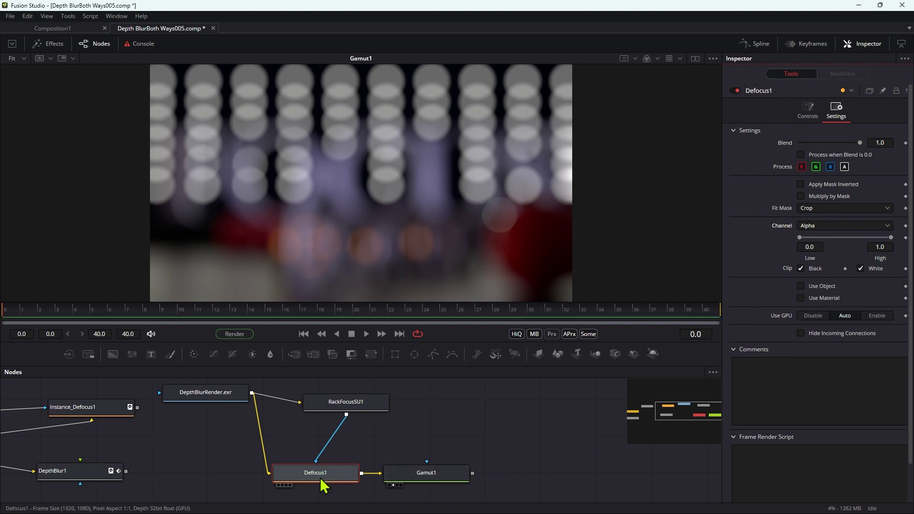
Step: On RackFocusSU1, set Focal Point to 16 and raise Depth from 11 to 25
click(358, 405)
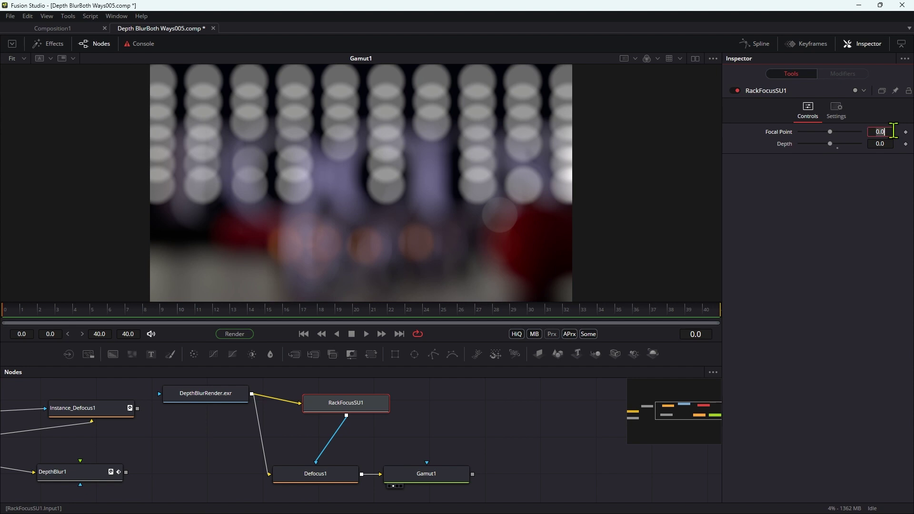
text(16)
key(Tab)
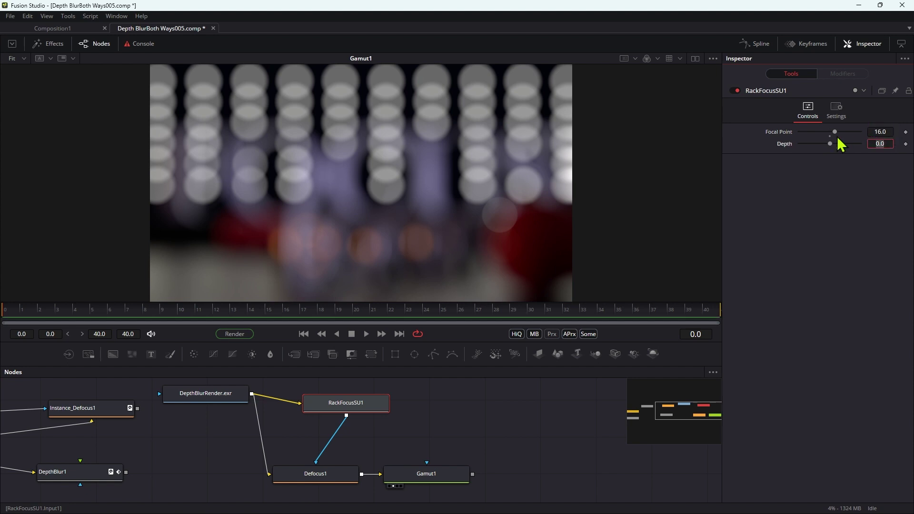
text(11)
key(Return)
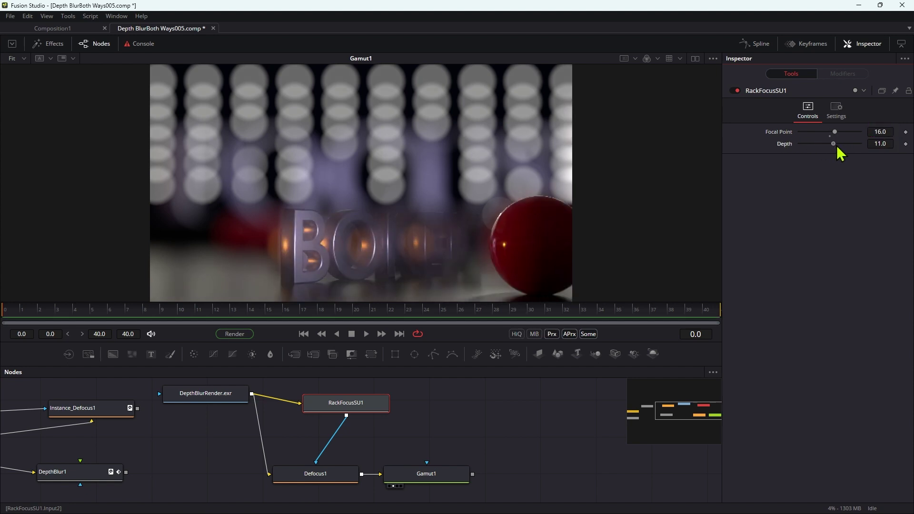
drag(837, 146, 838, 146)
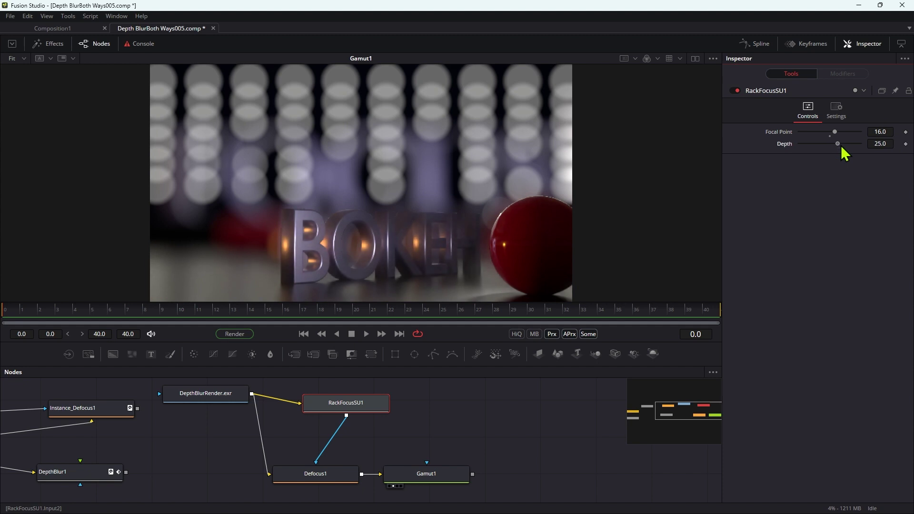